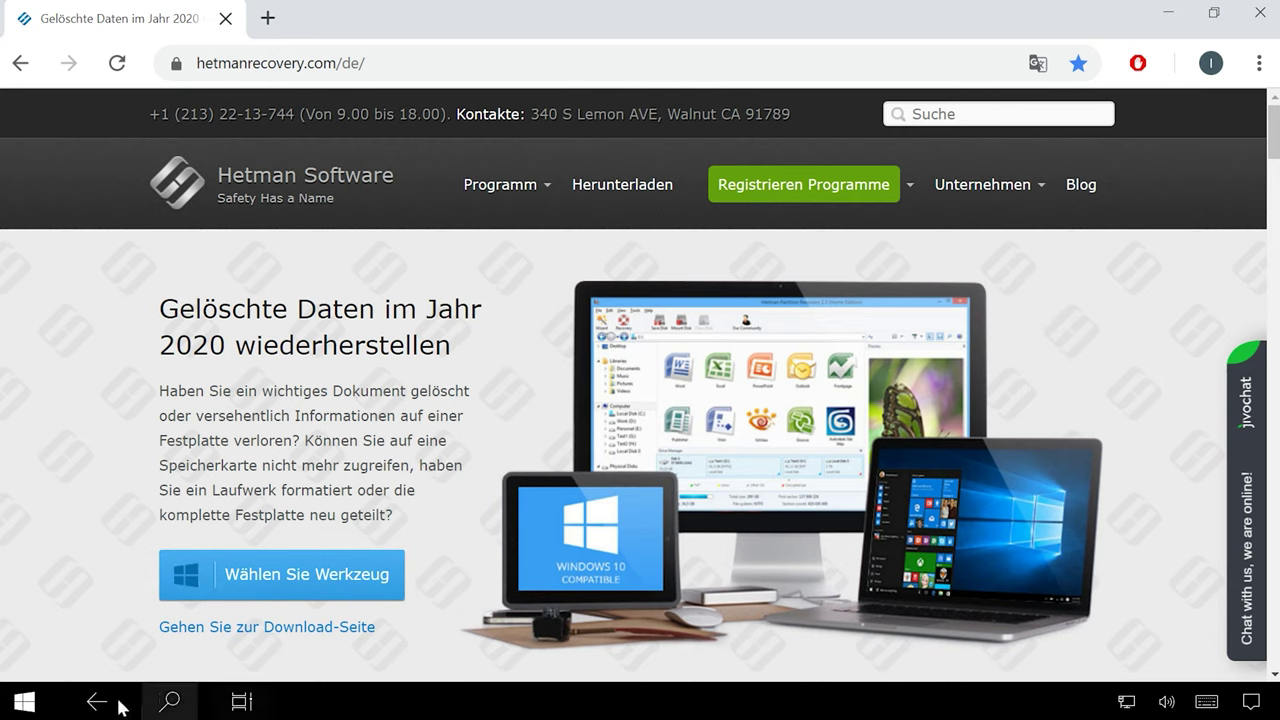
Step: Open File Explorer in tablet mode, view the Desktop folder under Dieser PC, and close the window
left_click(24, 702)
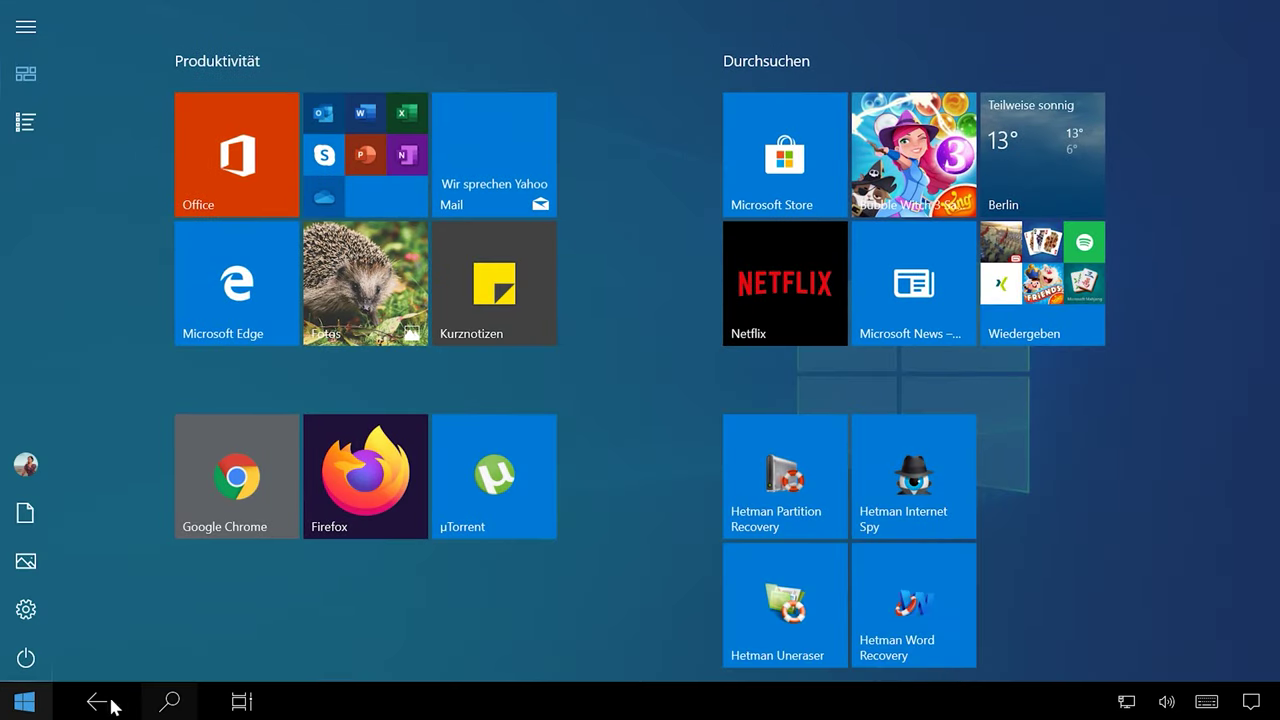
left_click(169, 703)
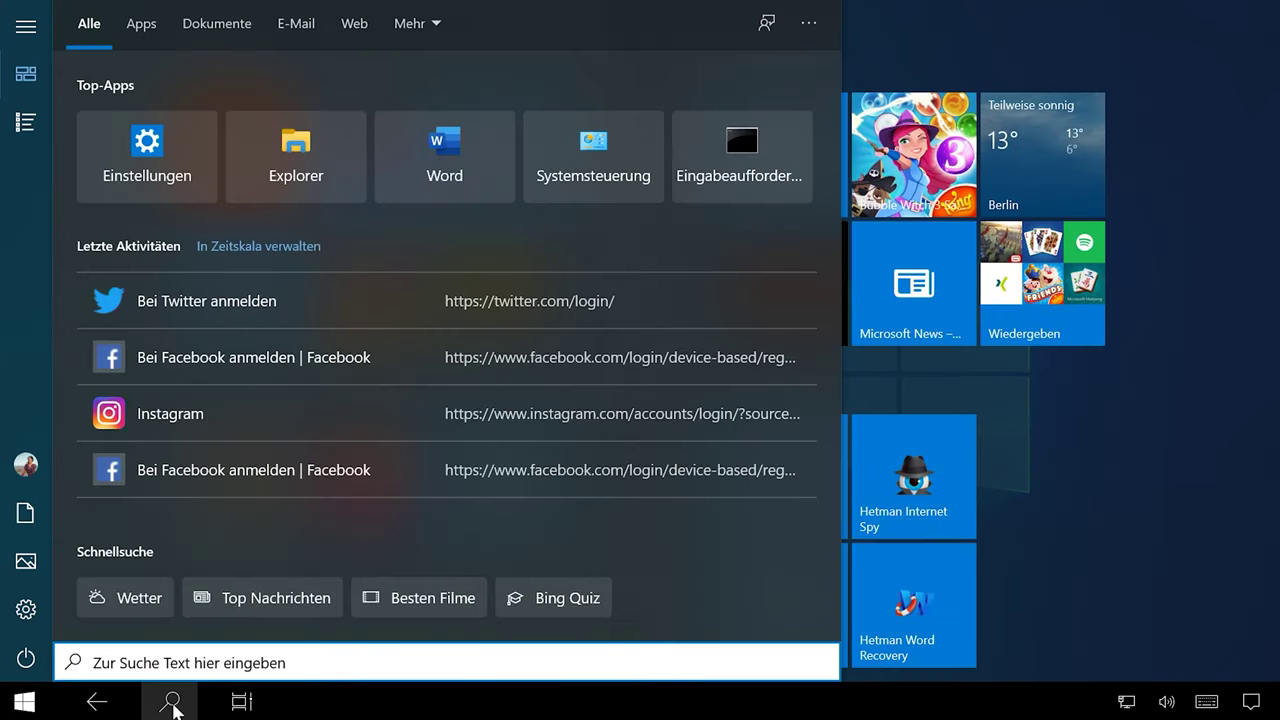
left_click(305, 150)
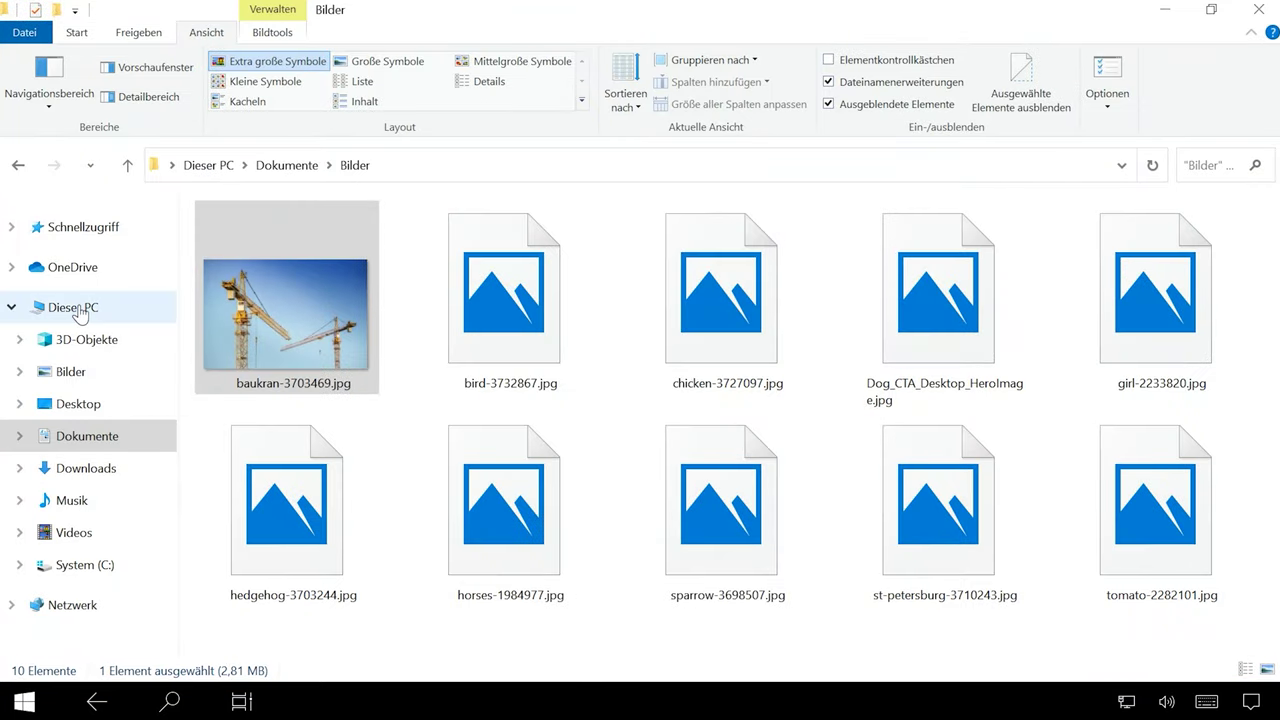
left_click(78, 312)
left_click(88, 410)
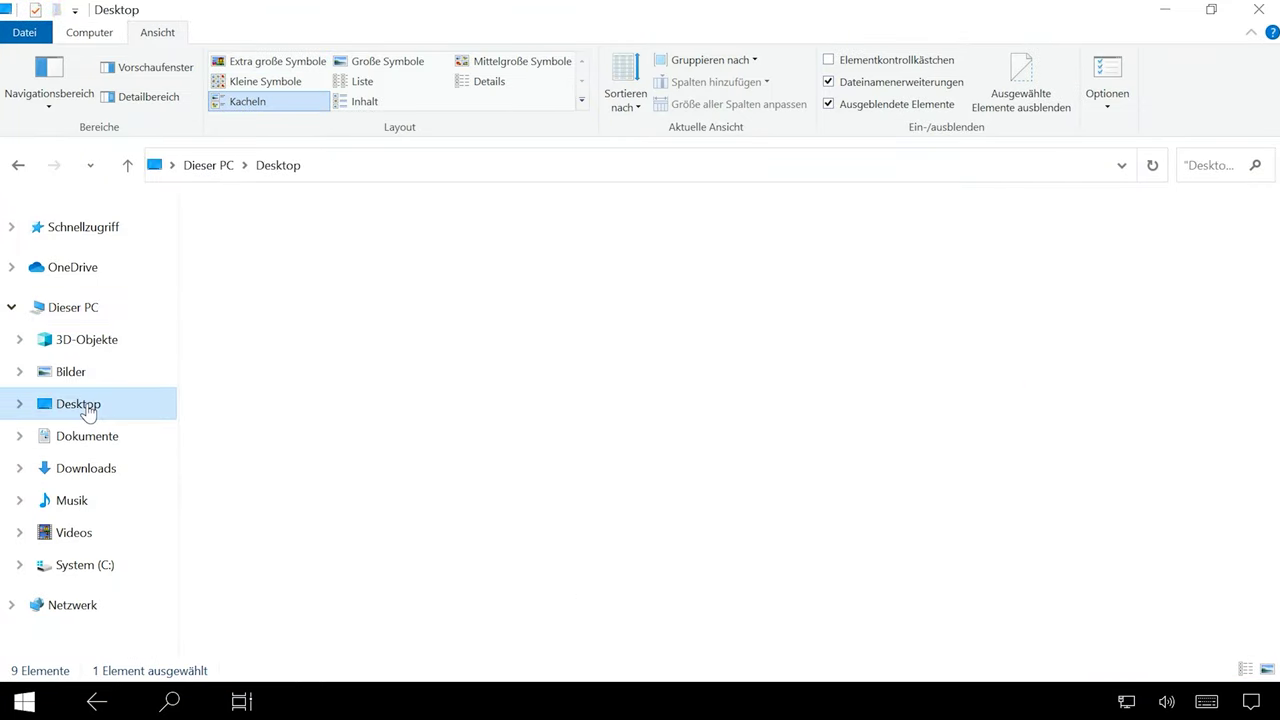
left_click(1260, 11)
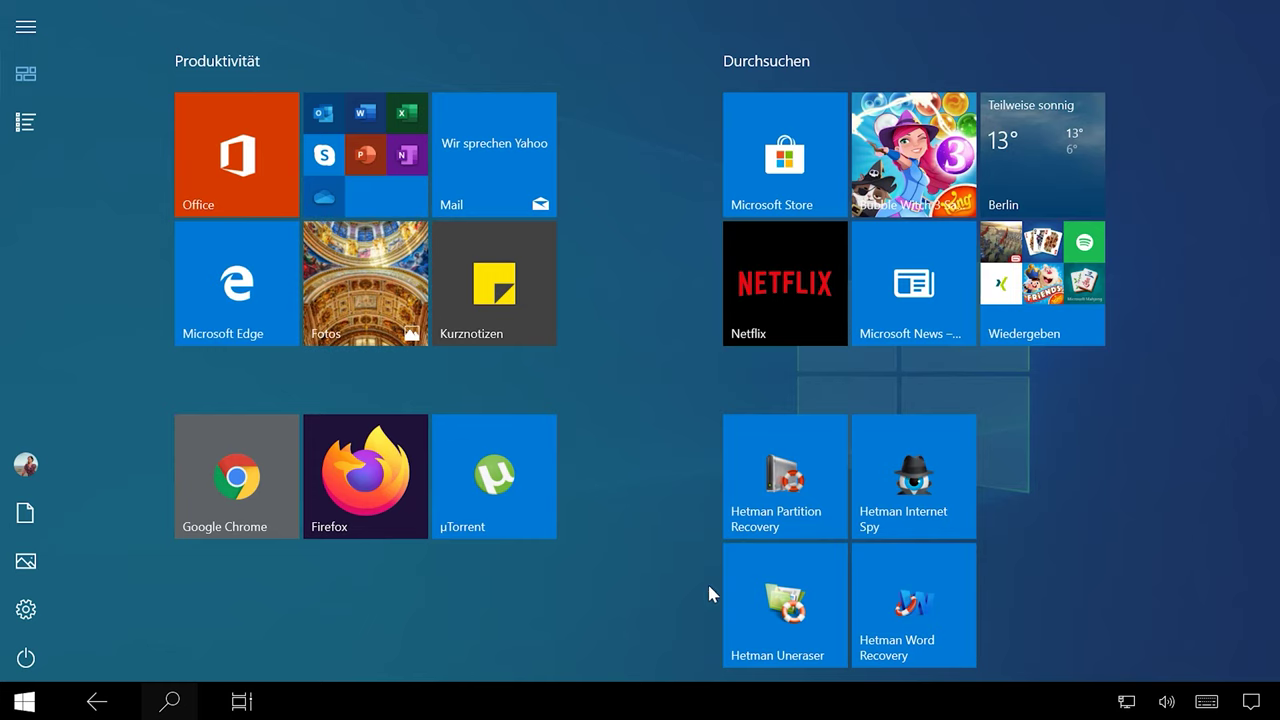
Step: Display the touch keyboard, move it higher on the screen, then check that it reopens there and close it
left_click(1206, 701)
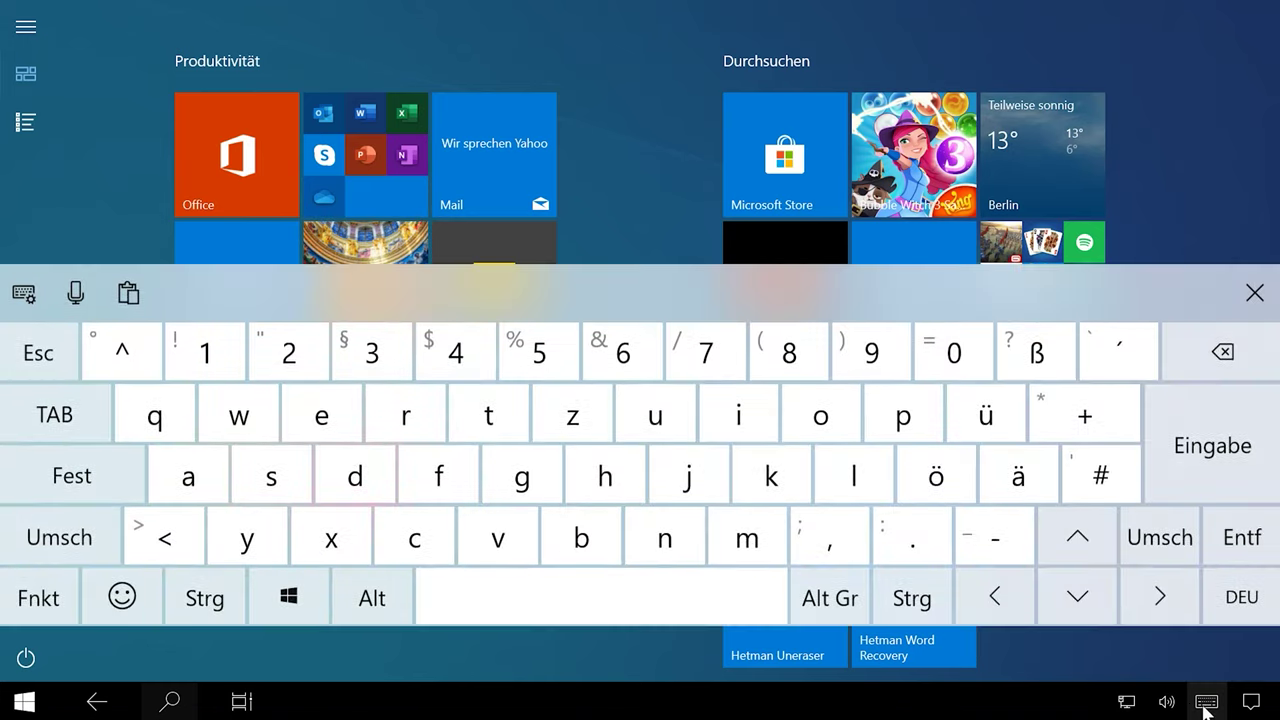
left_click_drag(513, 298, 530, 232)
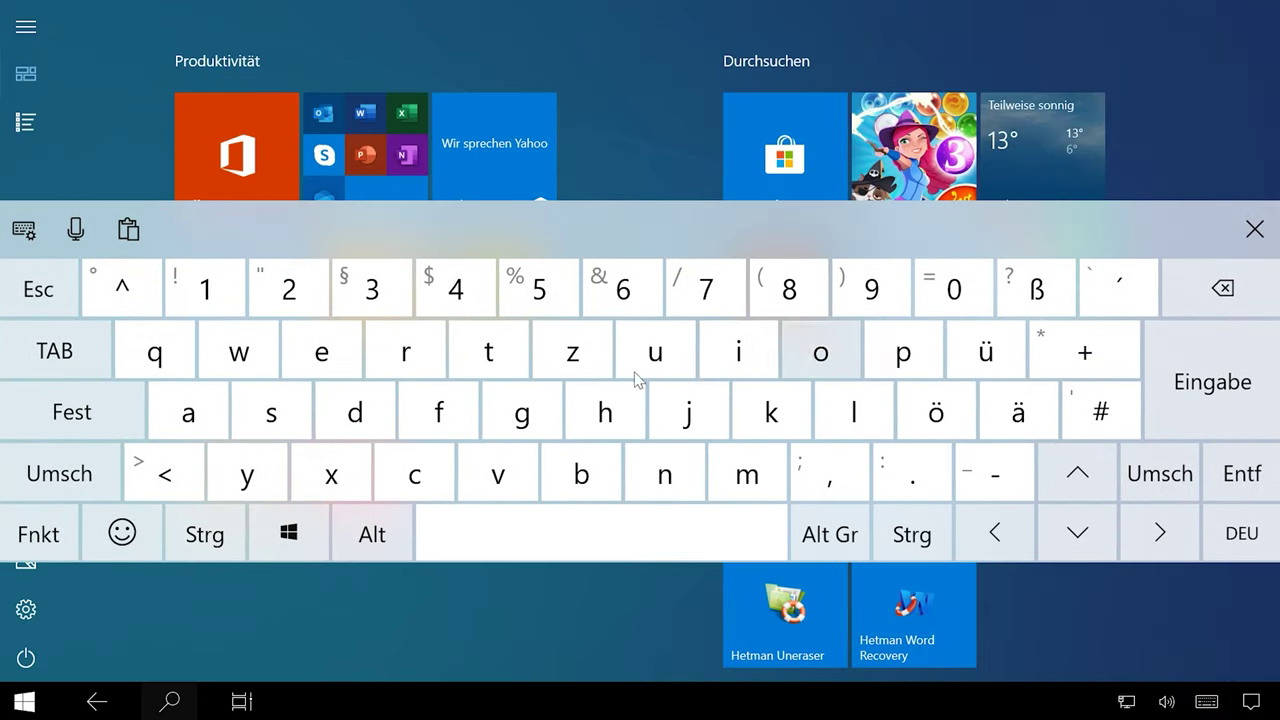
left_click(1255, 229)
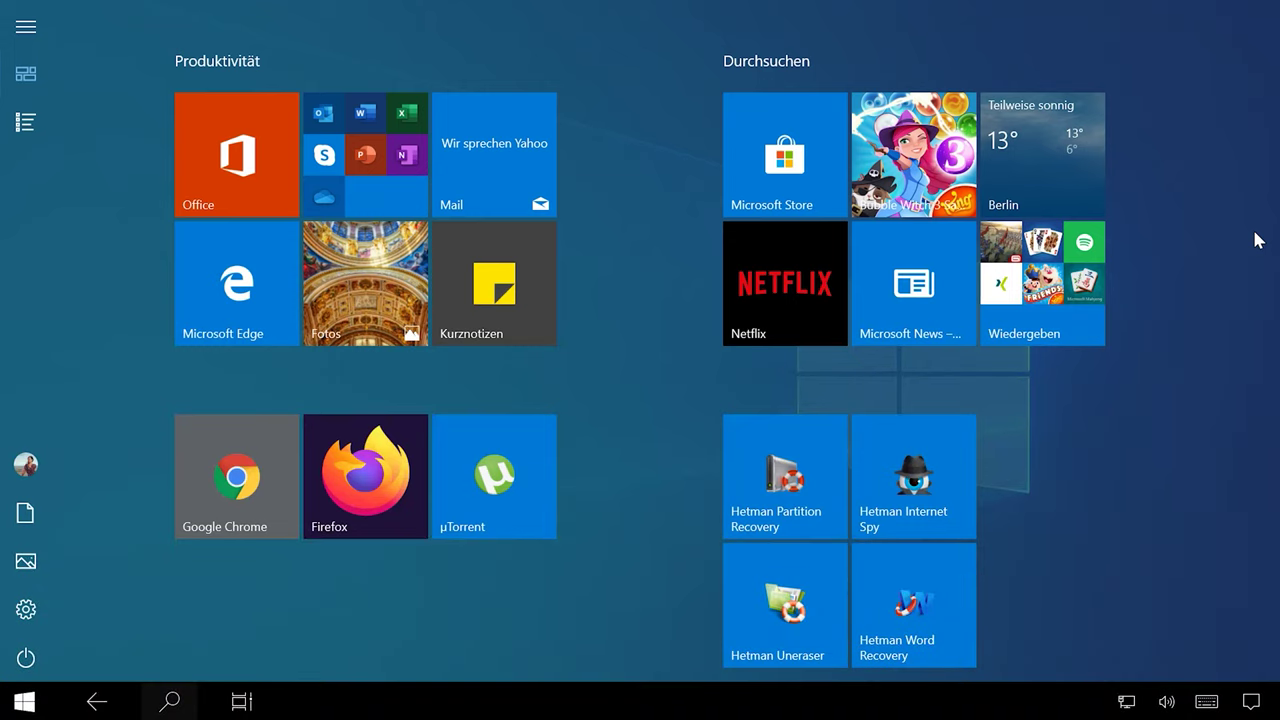
left_click(1207, 701)
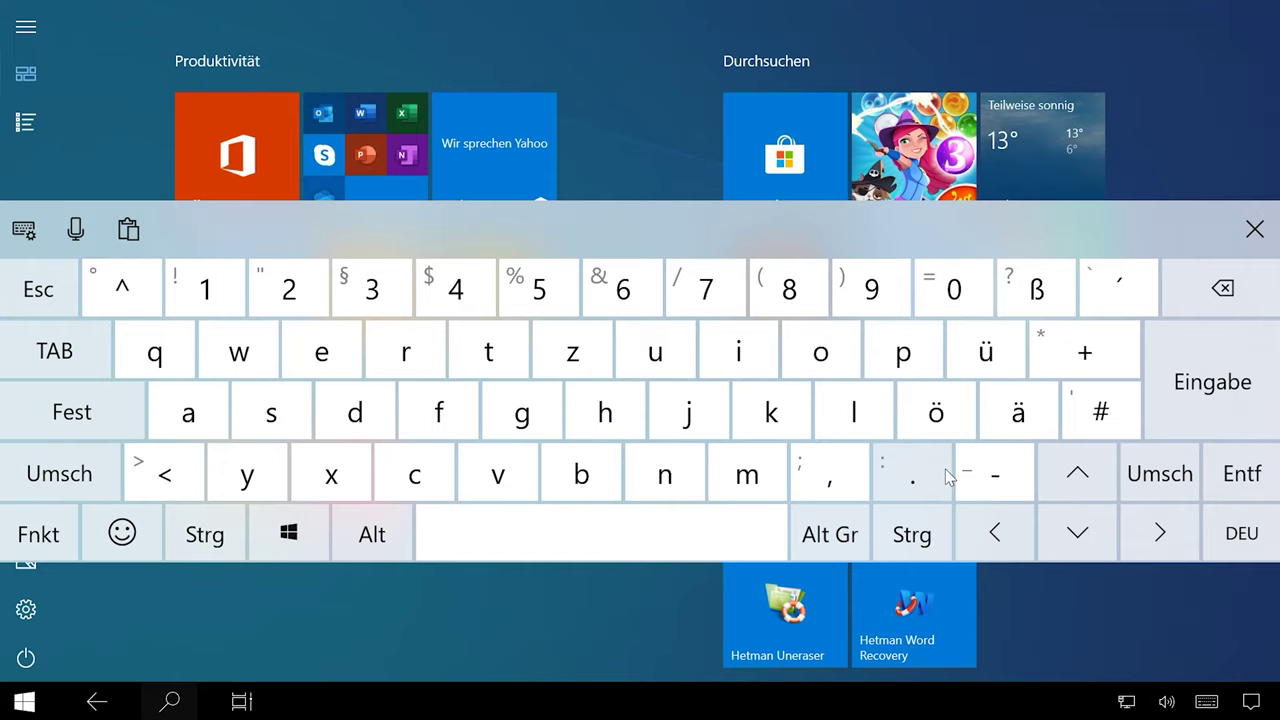
left_click(1262, 218)
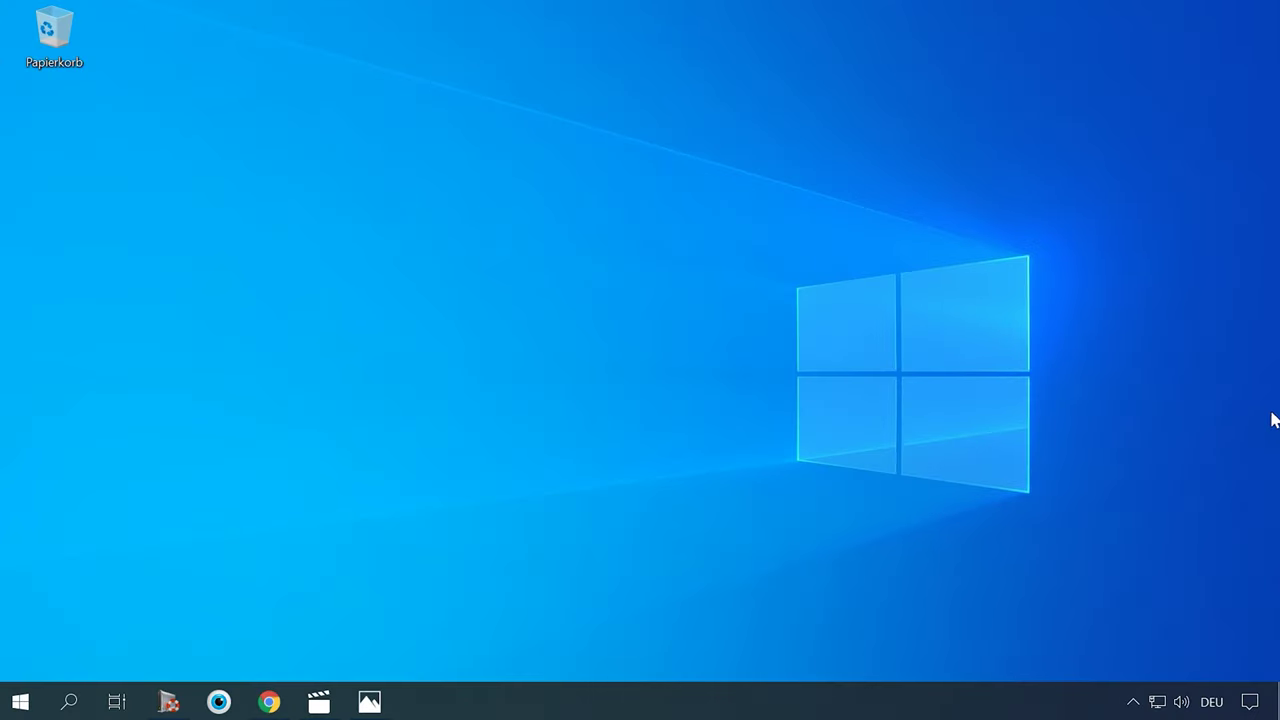
Step: Switch Tabletmodus on through the quick actions and turn it back off
left_click(1251, 702)
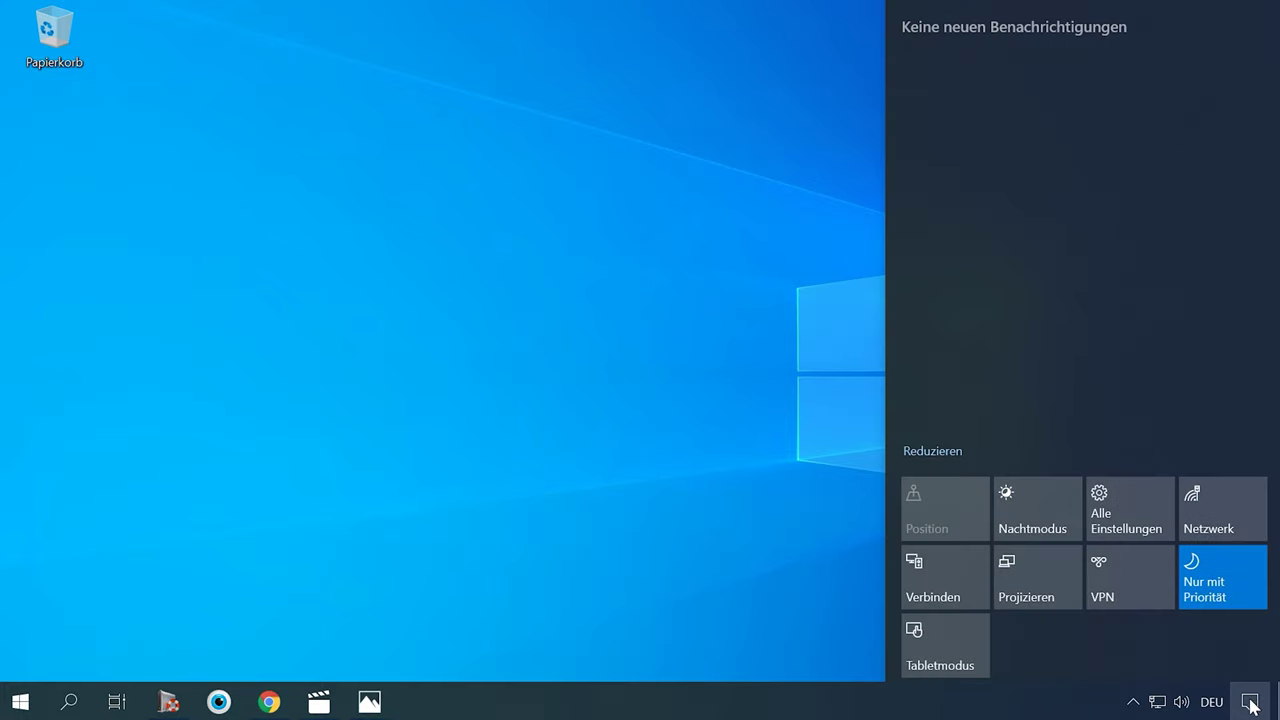
left_click(945, 645)
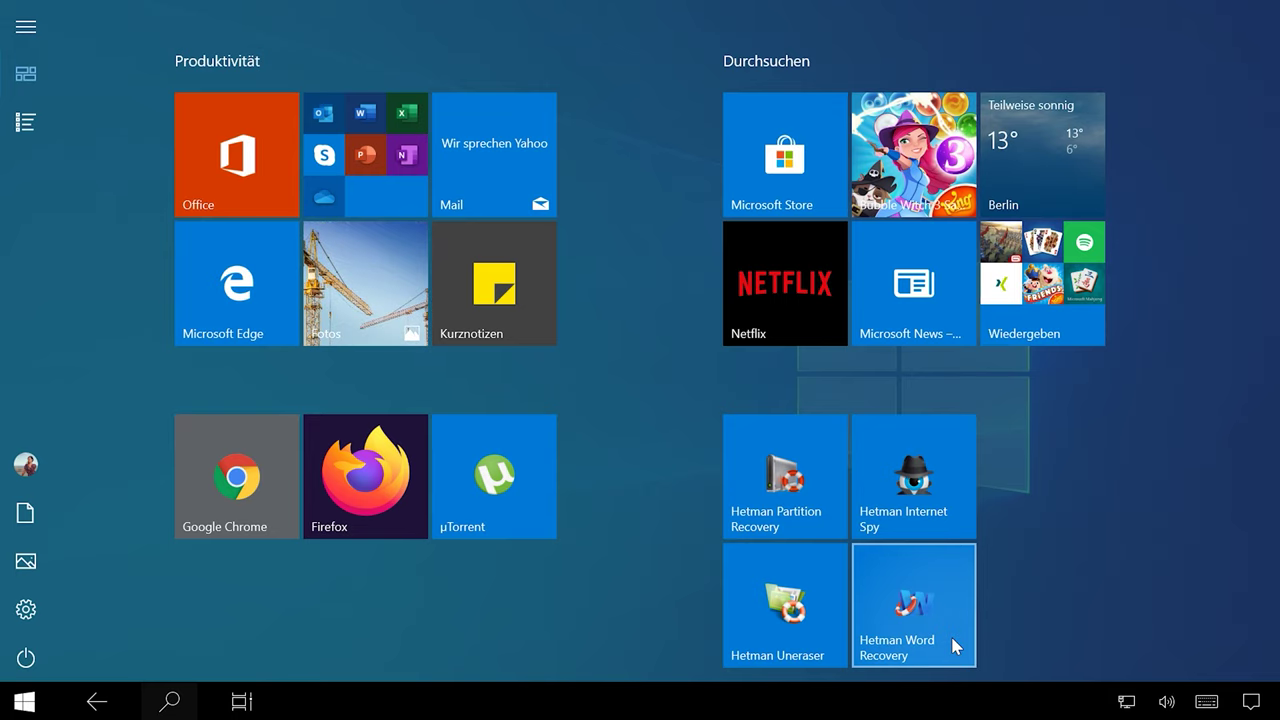
left_click(1251, 705)
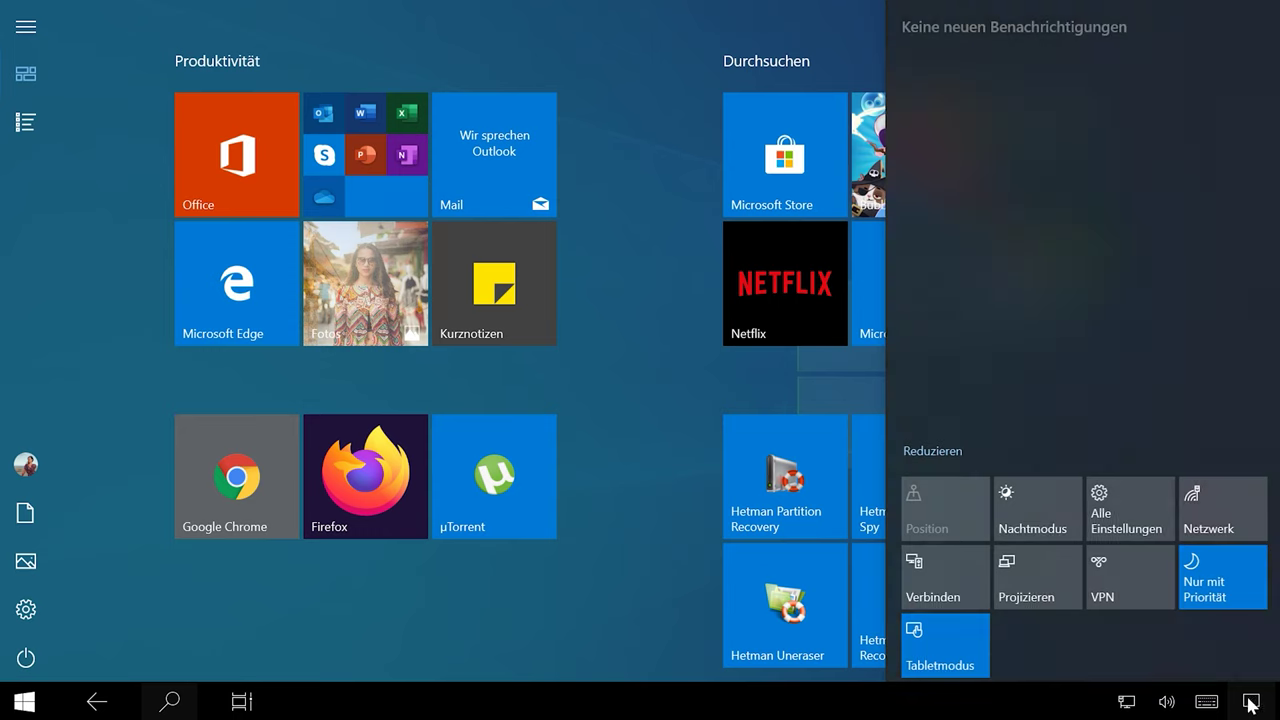
left_click(956, 630)
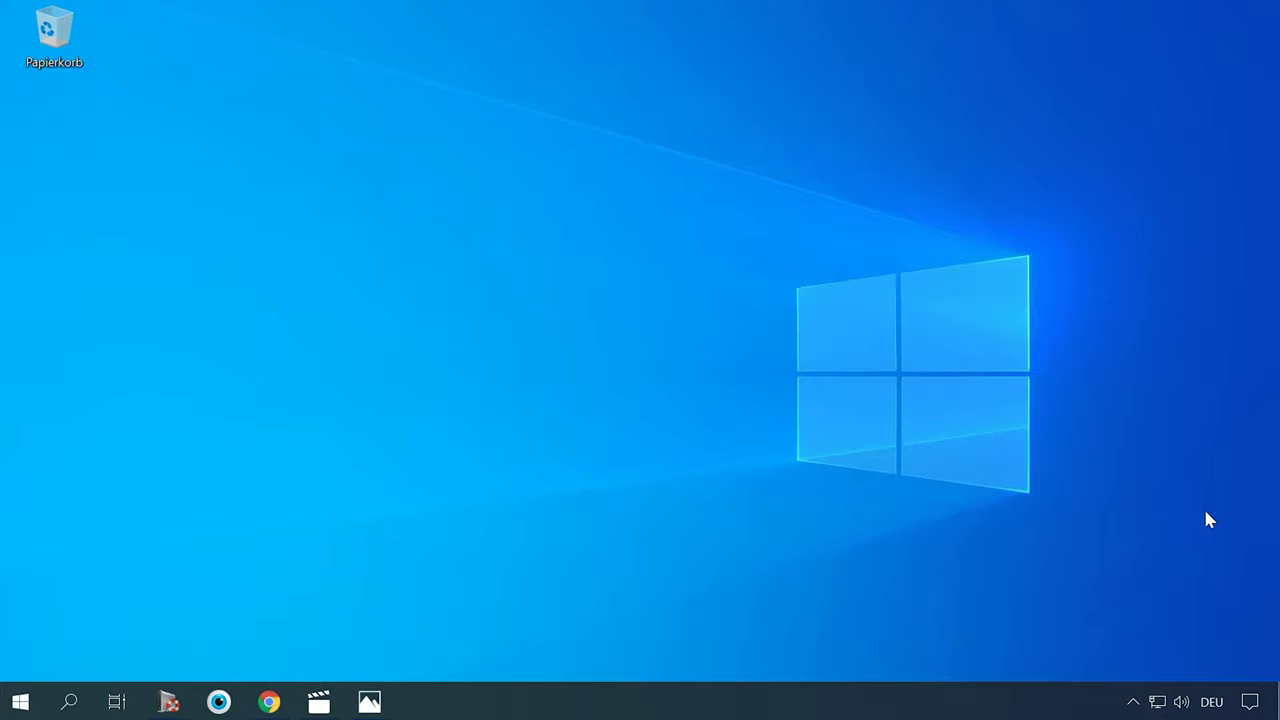
Step: Check the quick actions for Tabletmodus, and open the Benachrichtigungen und Aktionen page of the System settings
left_click(1250, 701)
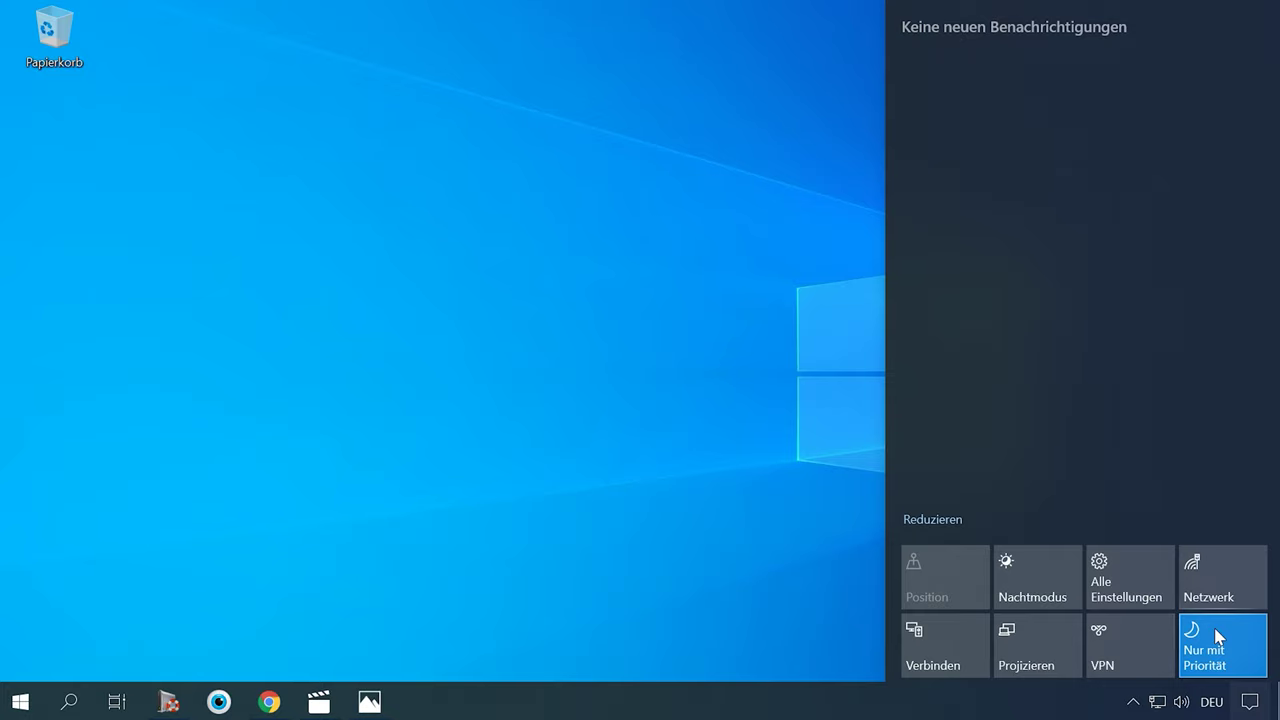
left_click(752, 488)
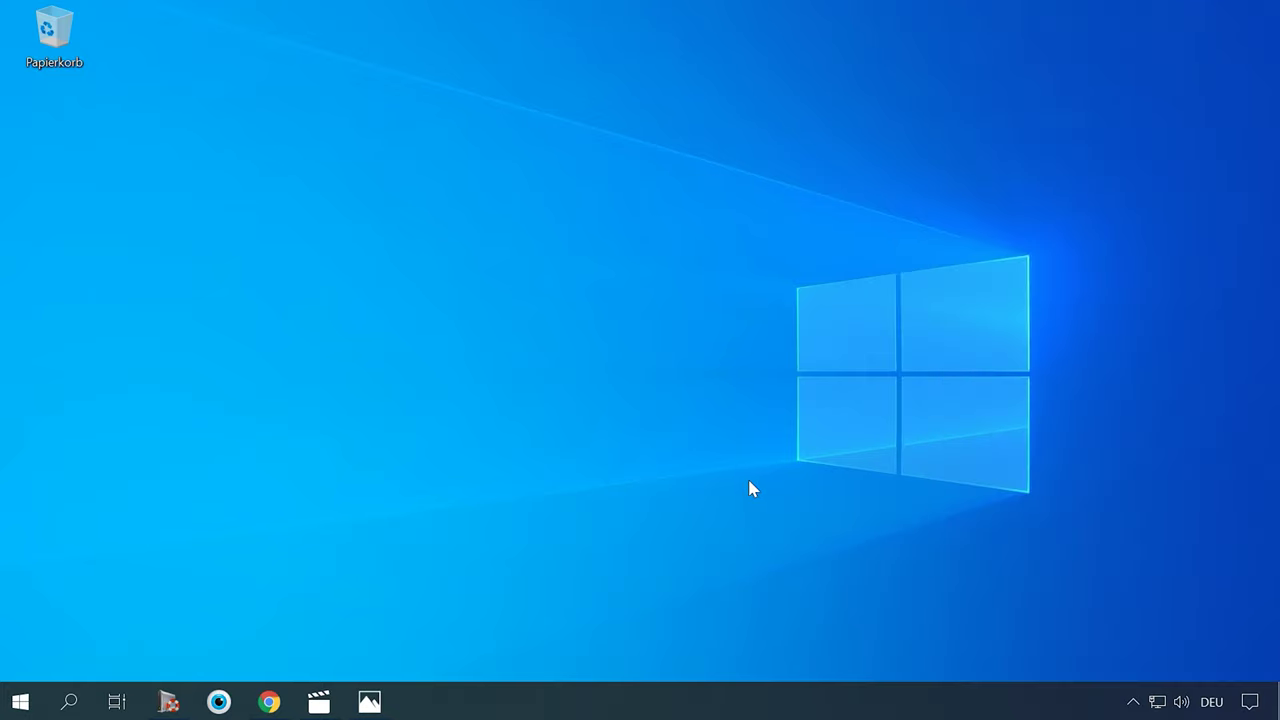
key("super")
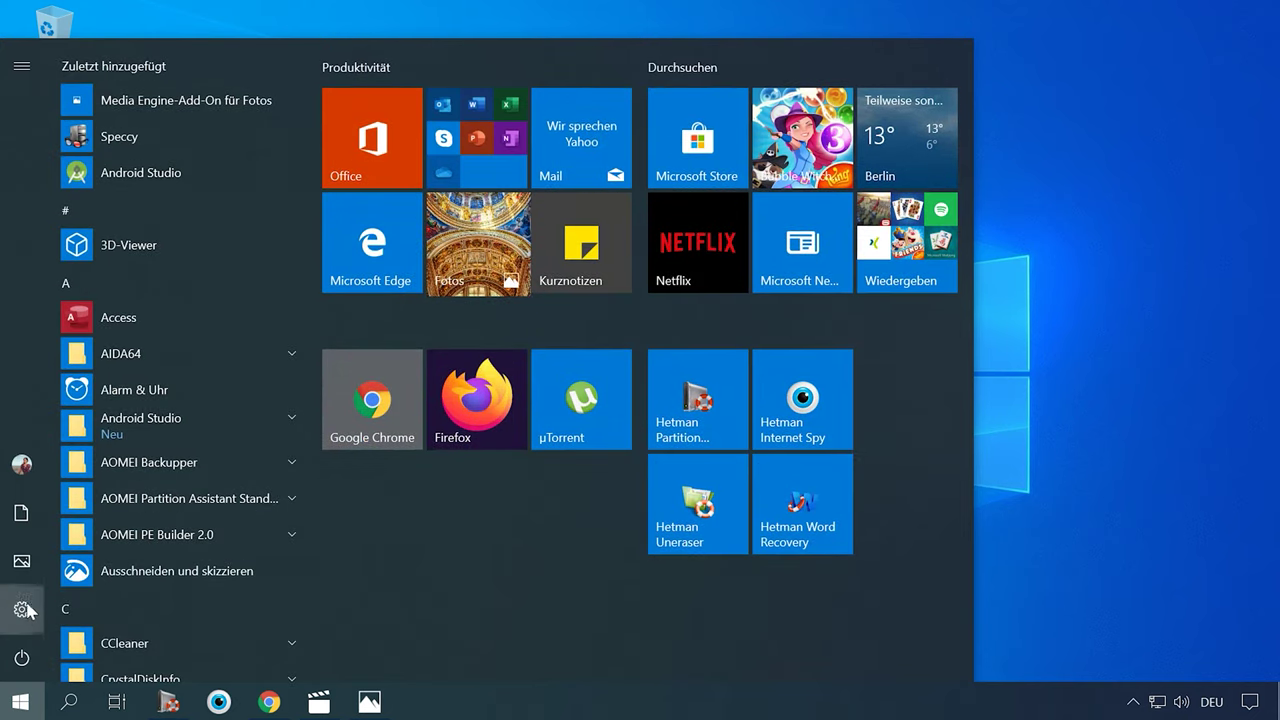
left_click(23, 609)
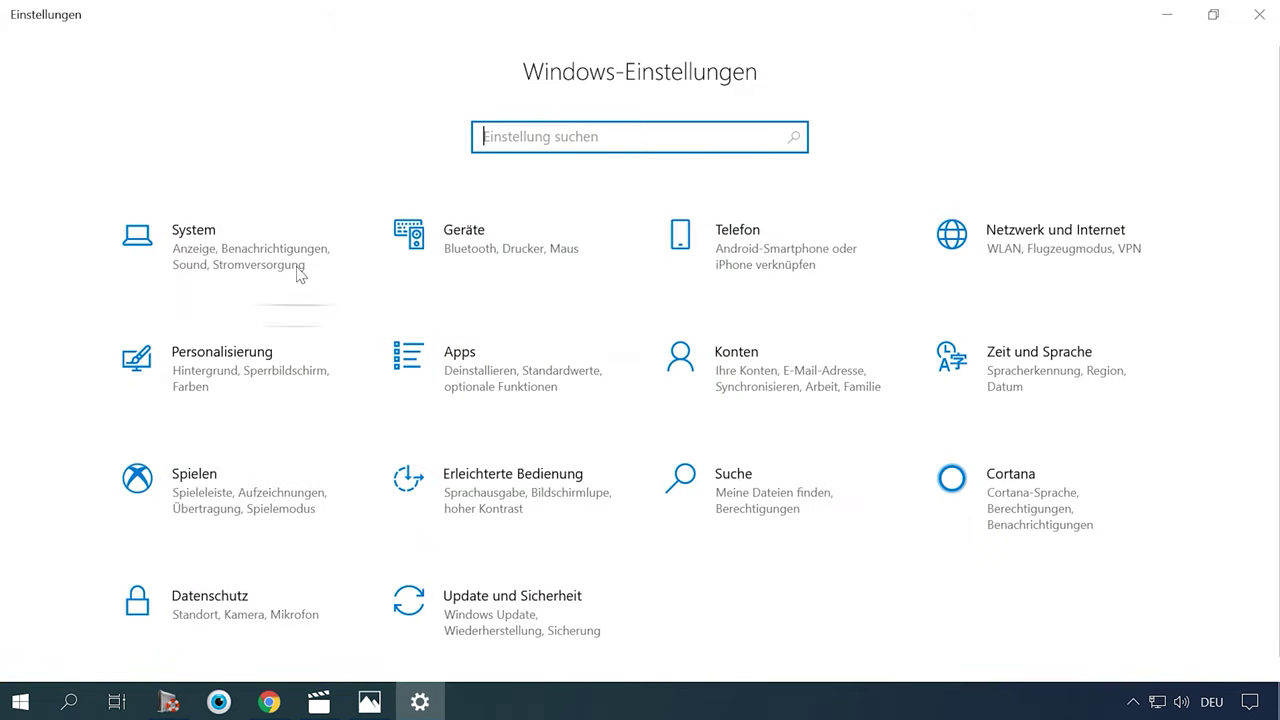
left_click(248, 252)
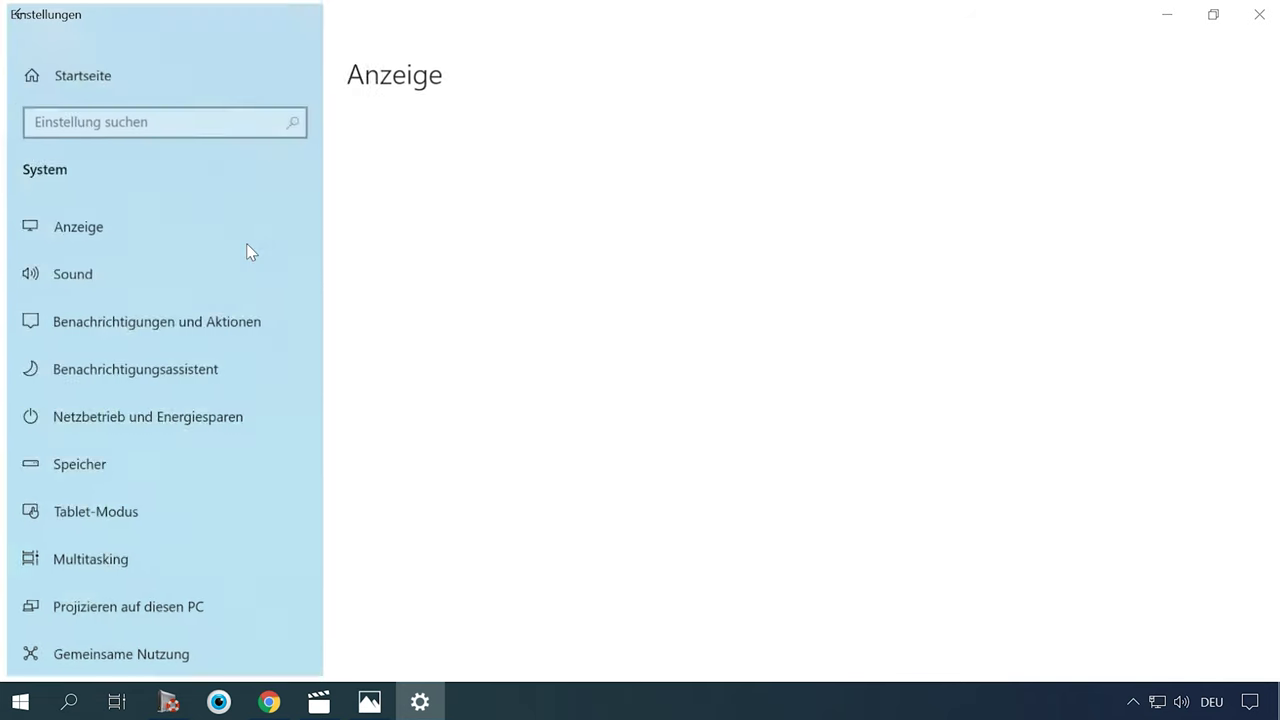
left_click(184, 324)
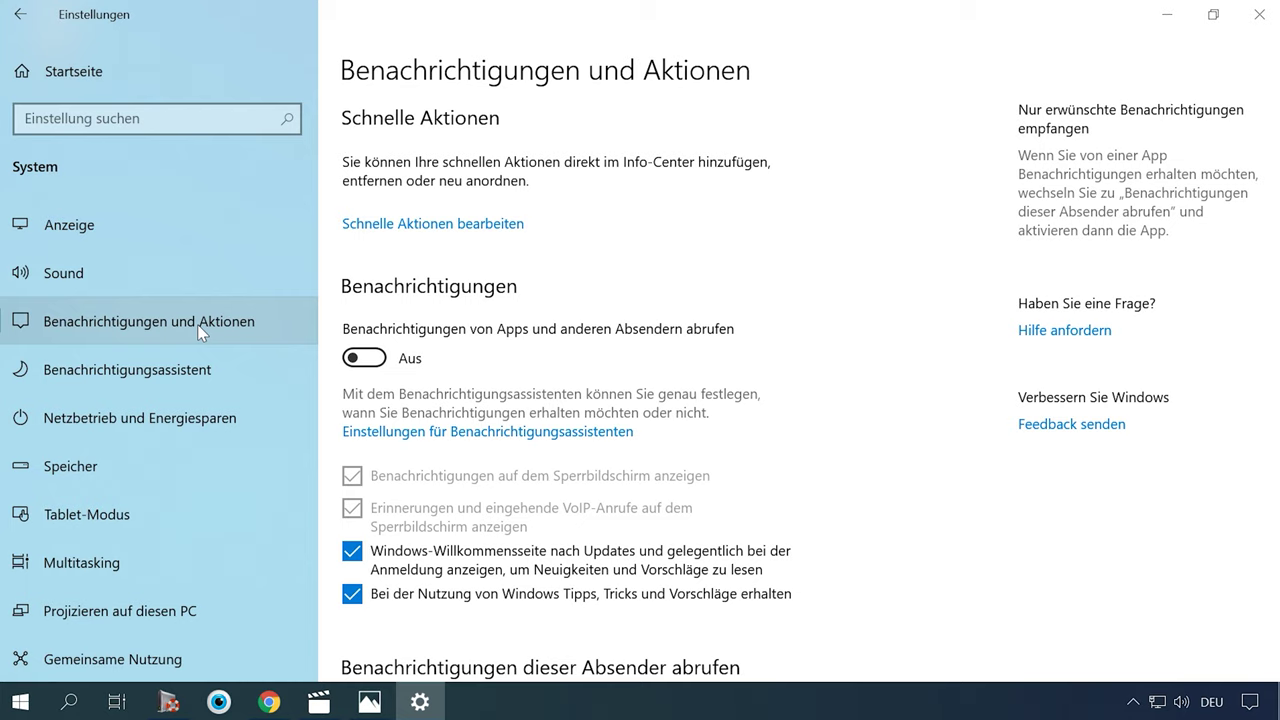
Step: Start editing the quick actions and add Tabletmodus to them
left_click(437, 226)
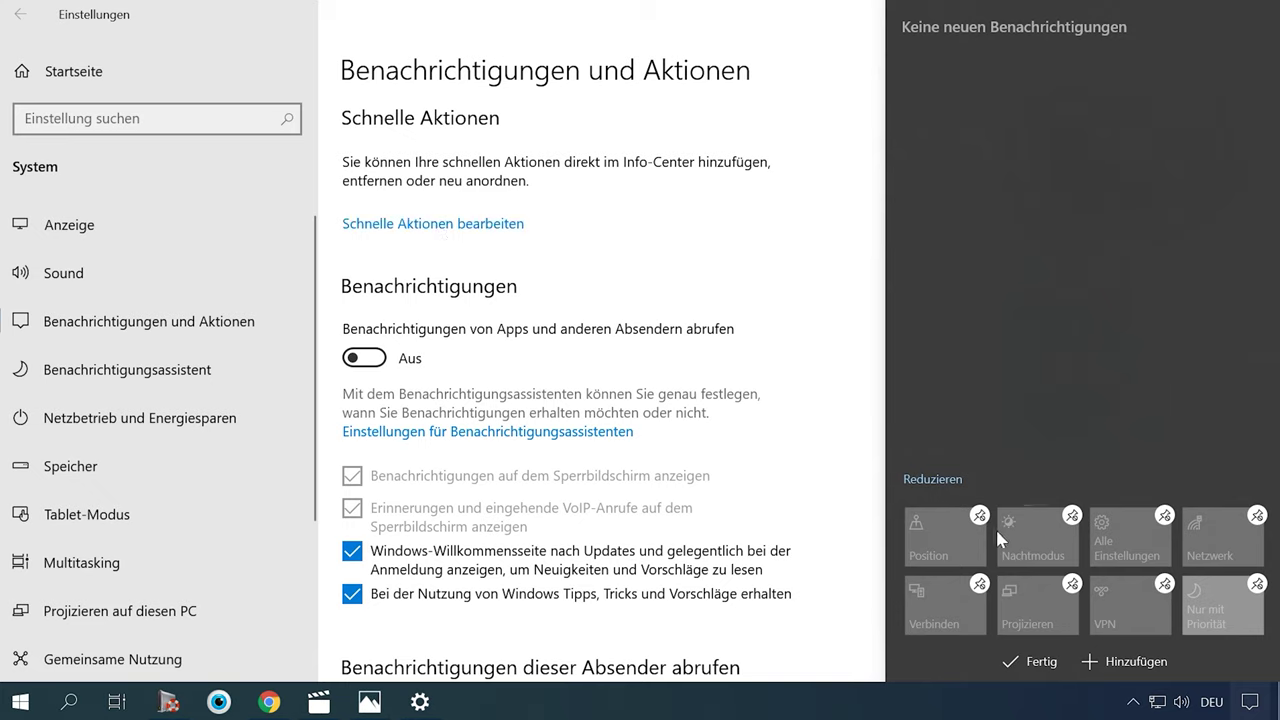
left_click(1124, 664)
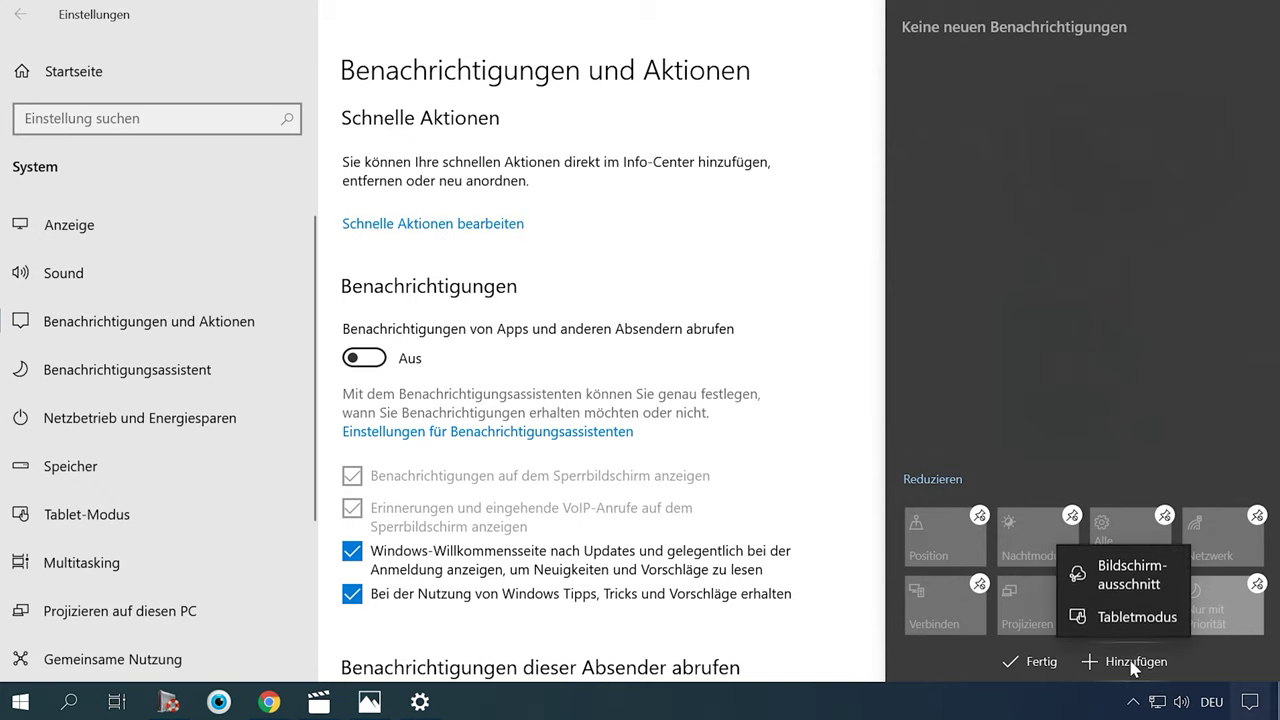
left_click(1152, 617)
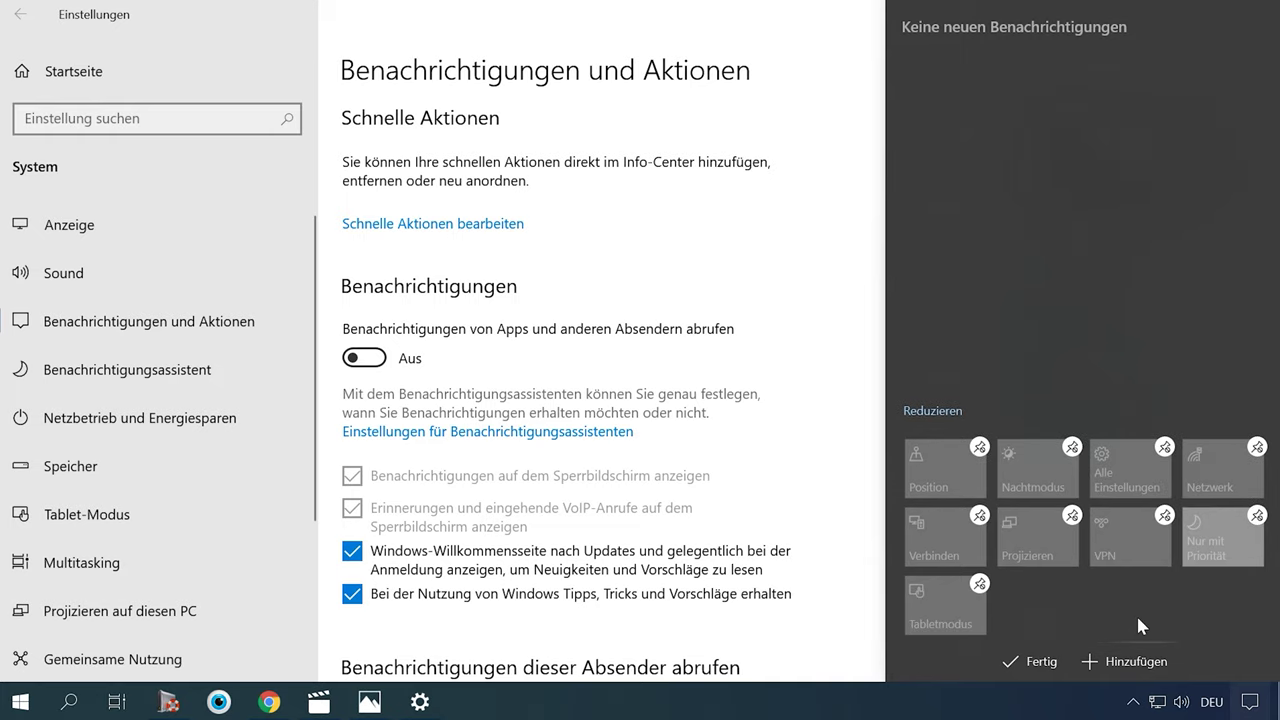
Step: Remove Position from the quick actions, move Tabletmodus to the first slot, and finish editing and close the settings
left_click(979, 452)
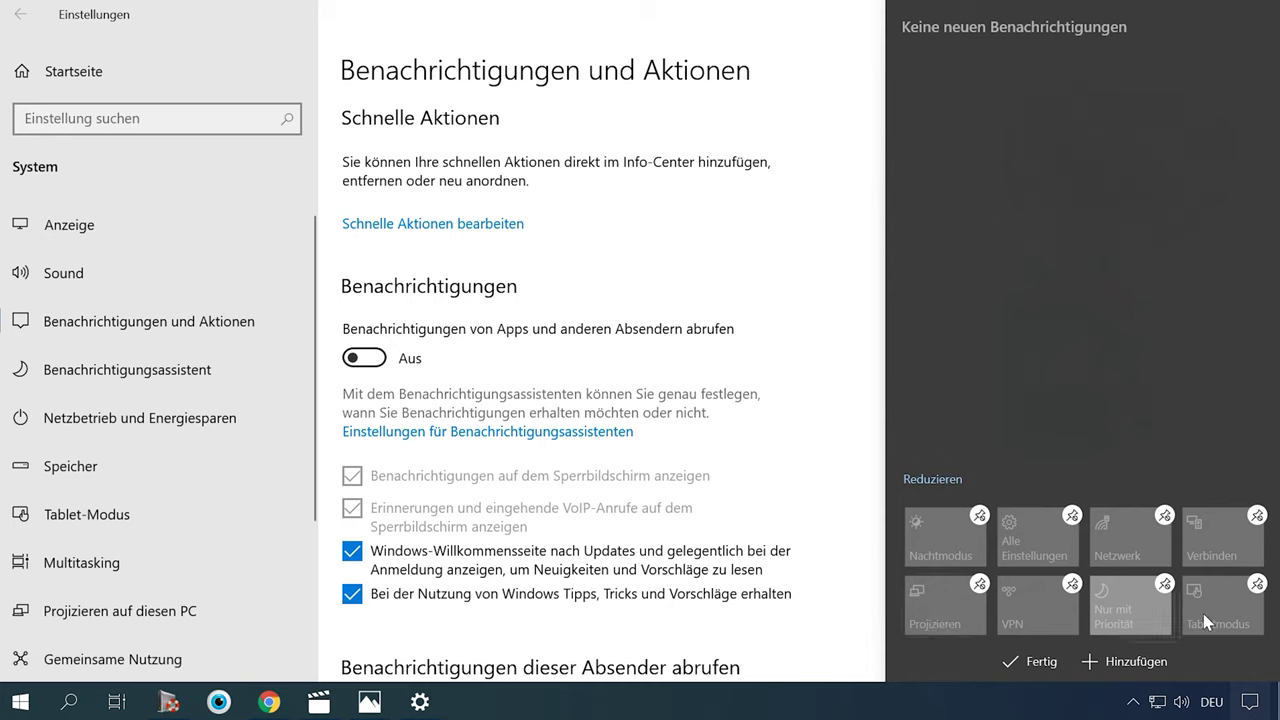
left_click_drag(1190, 580, 955, 543)
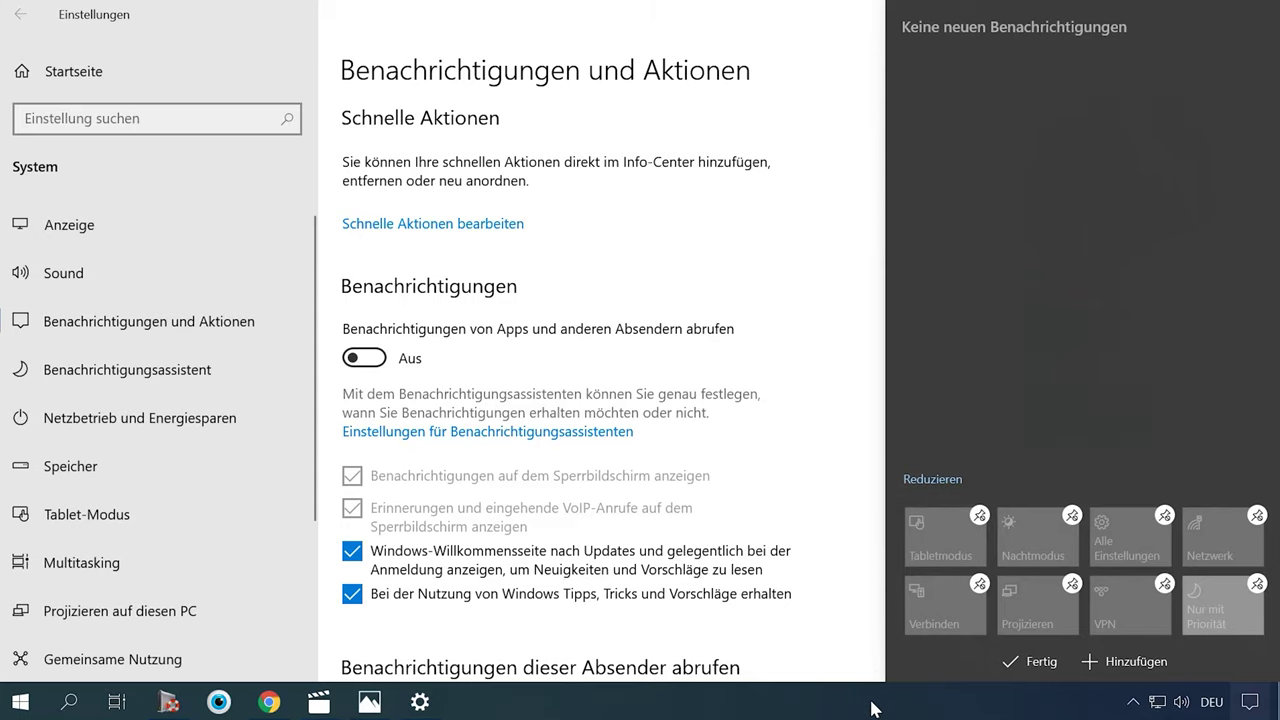
left_click(1030, 661)
left_click(966, 708)
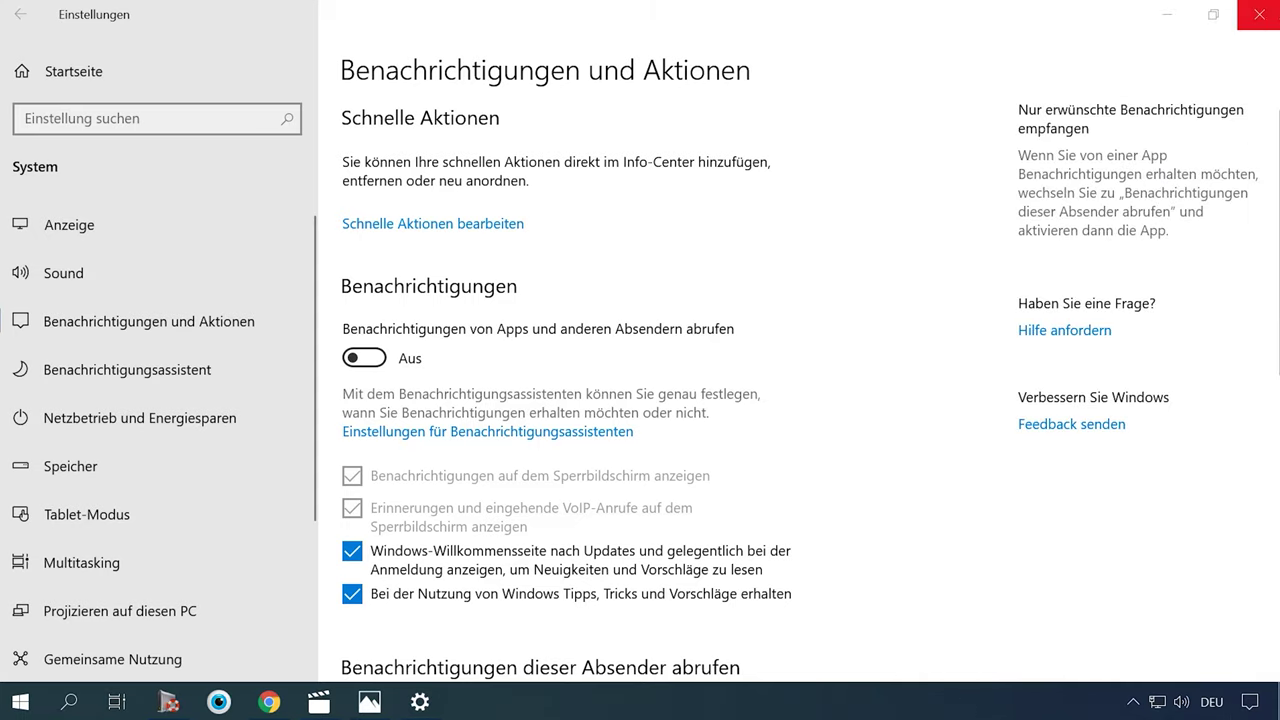
left_click(1266, 16)
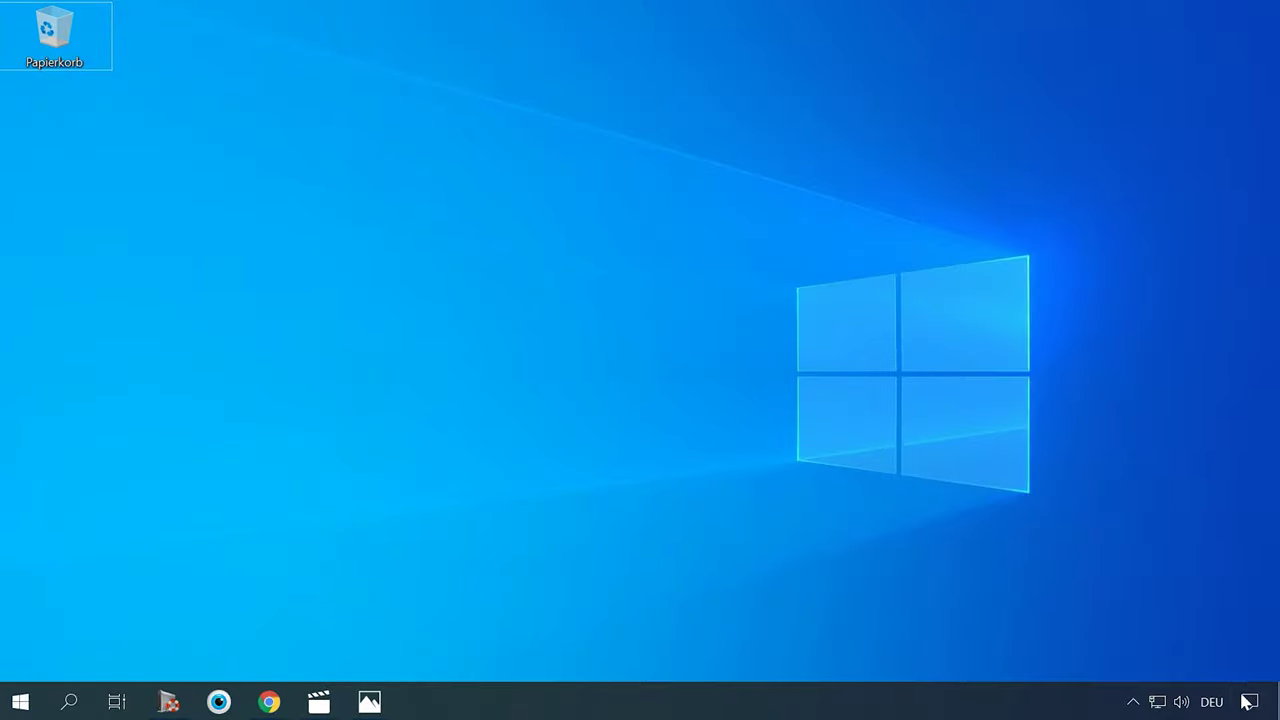
Step: Try the Tabletmodus quick action in the action center
left_click(1249, 702)
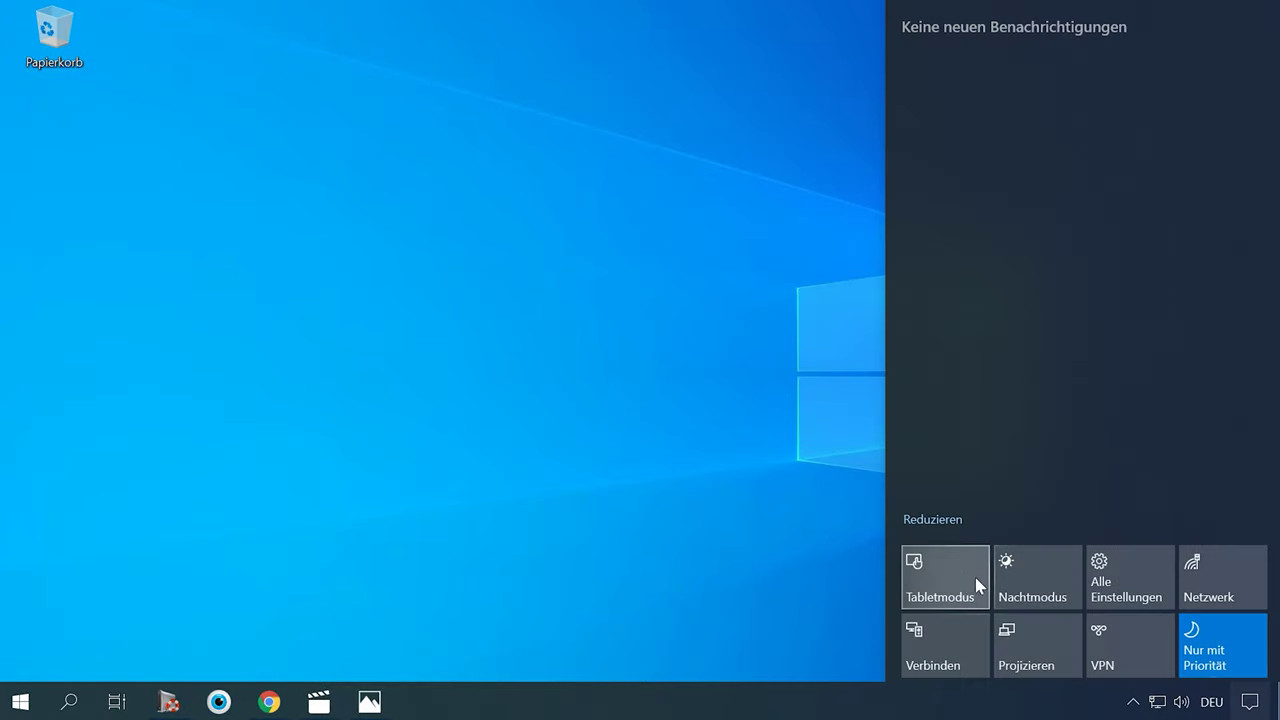
left_click(975, 577)
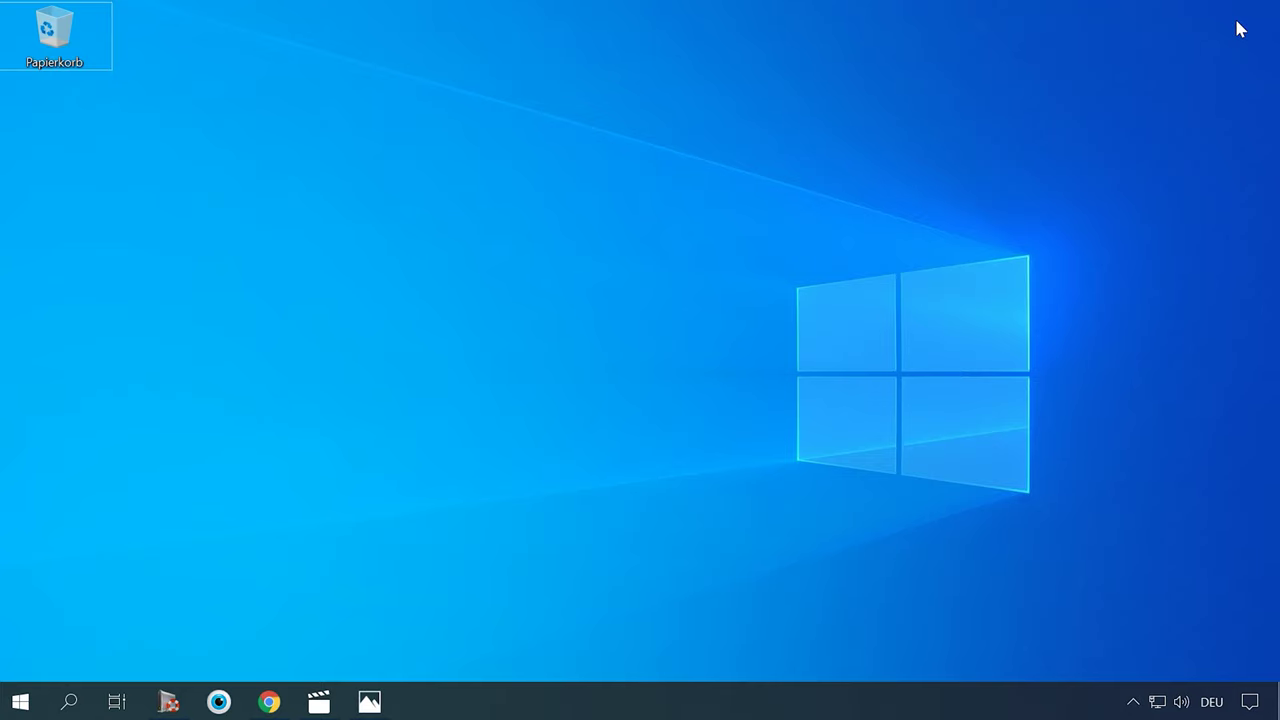
Step: Open the Tablet-Modus page of the System settings and view the available options for Bei der Anmeldung
key("super")
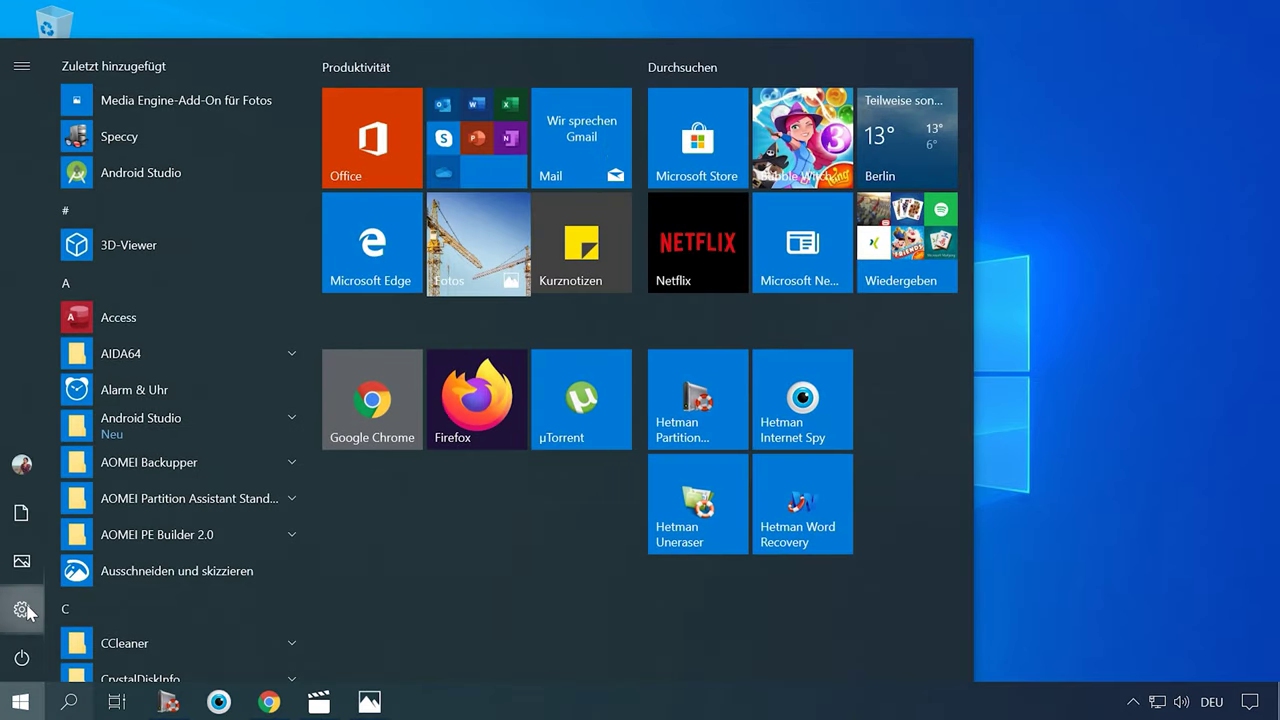
left_click(30, 612)
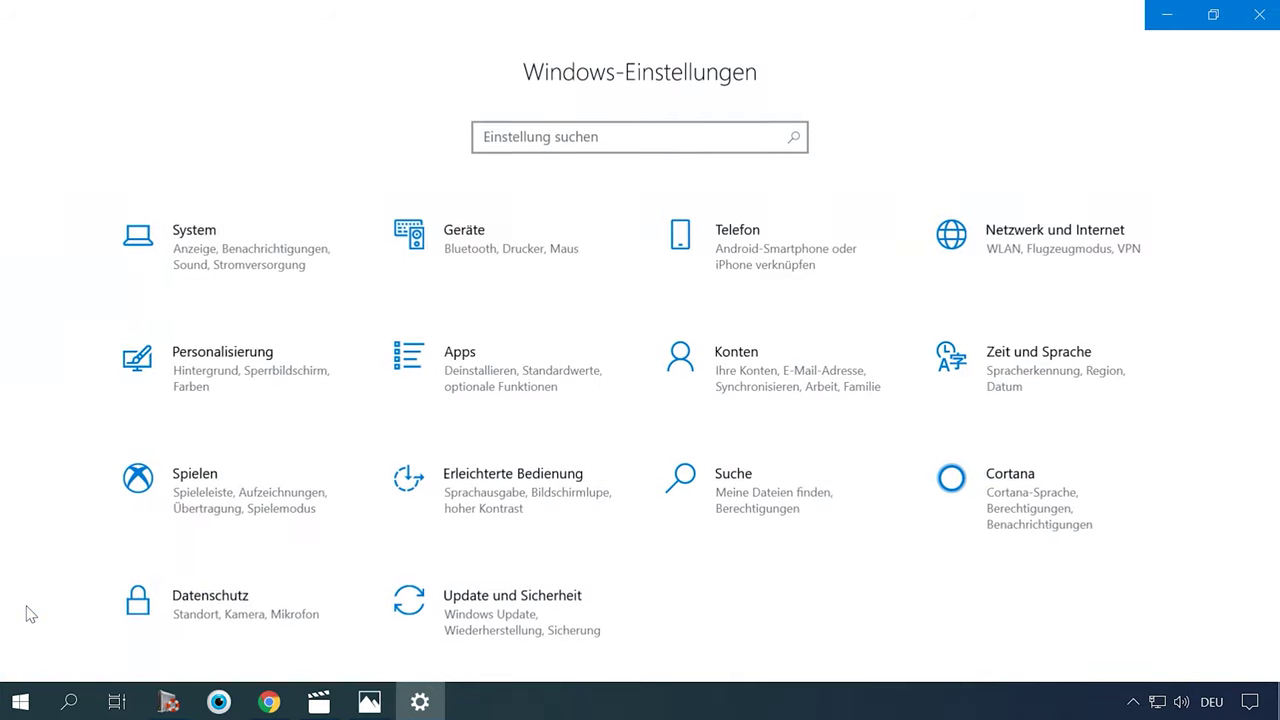
left_click(275, 255)
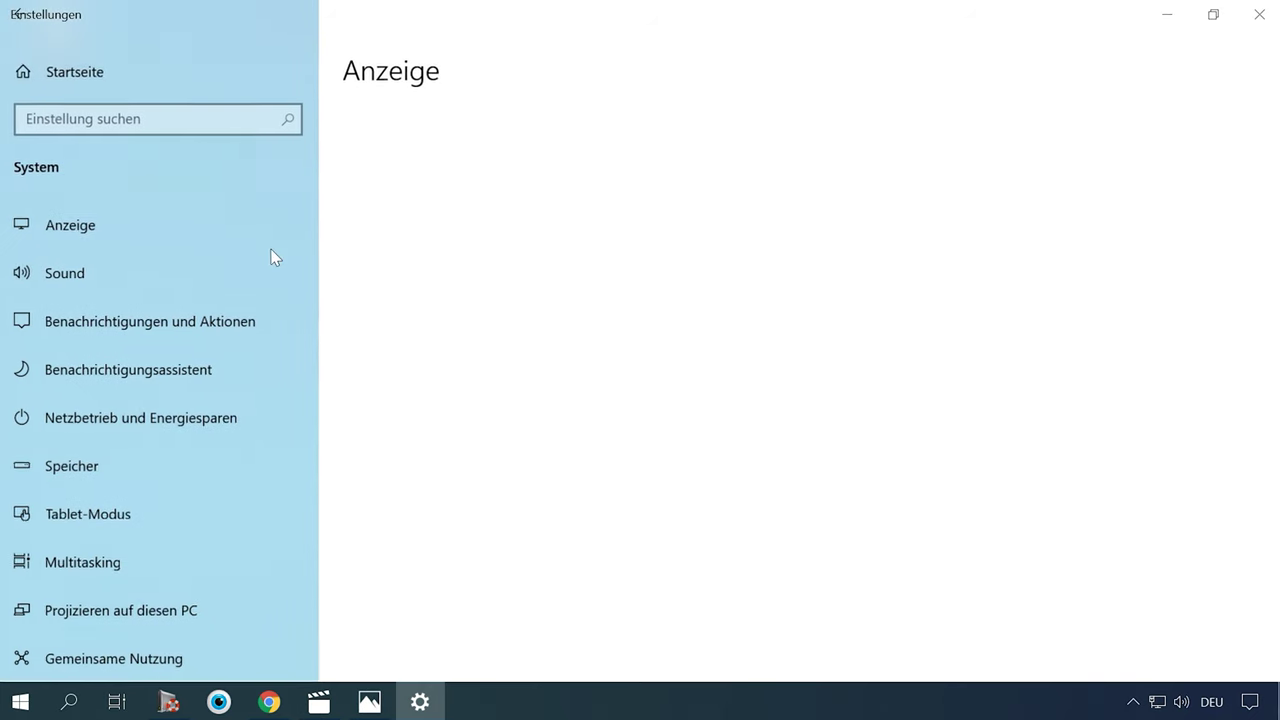
left_click(120, 508)
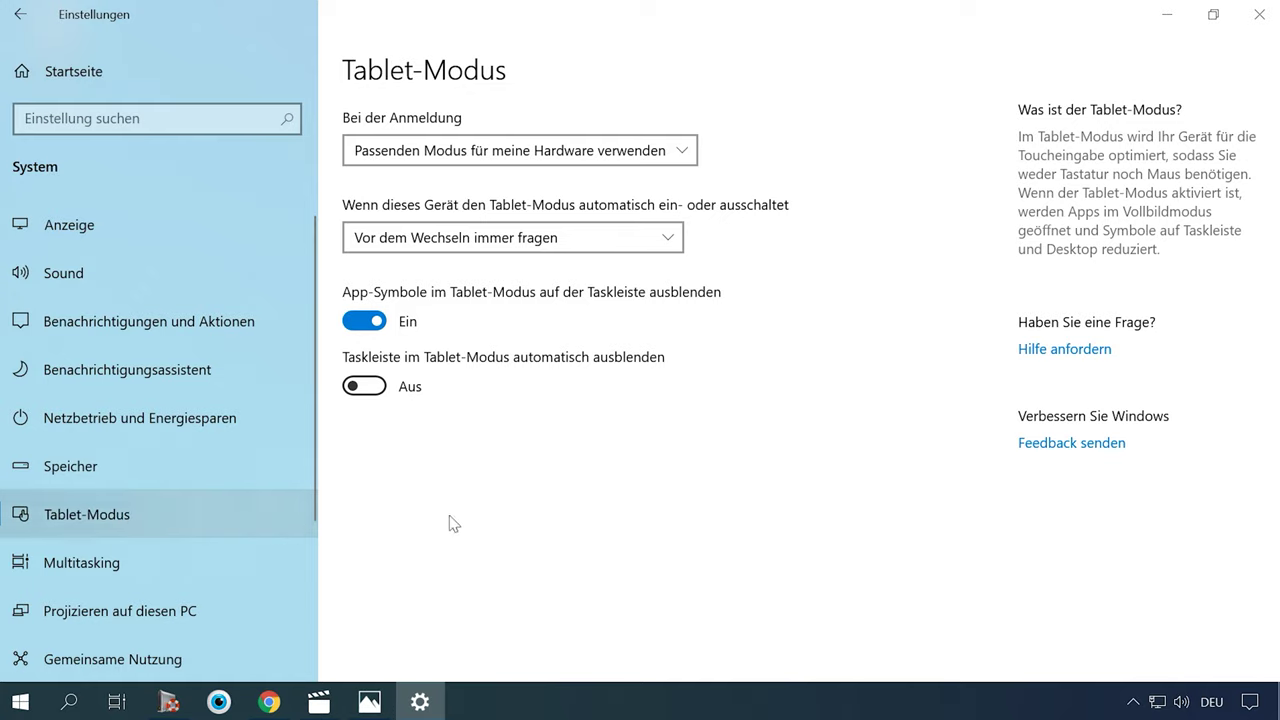
left_click(682, 166)
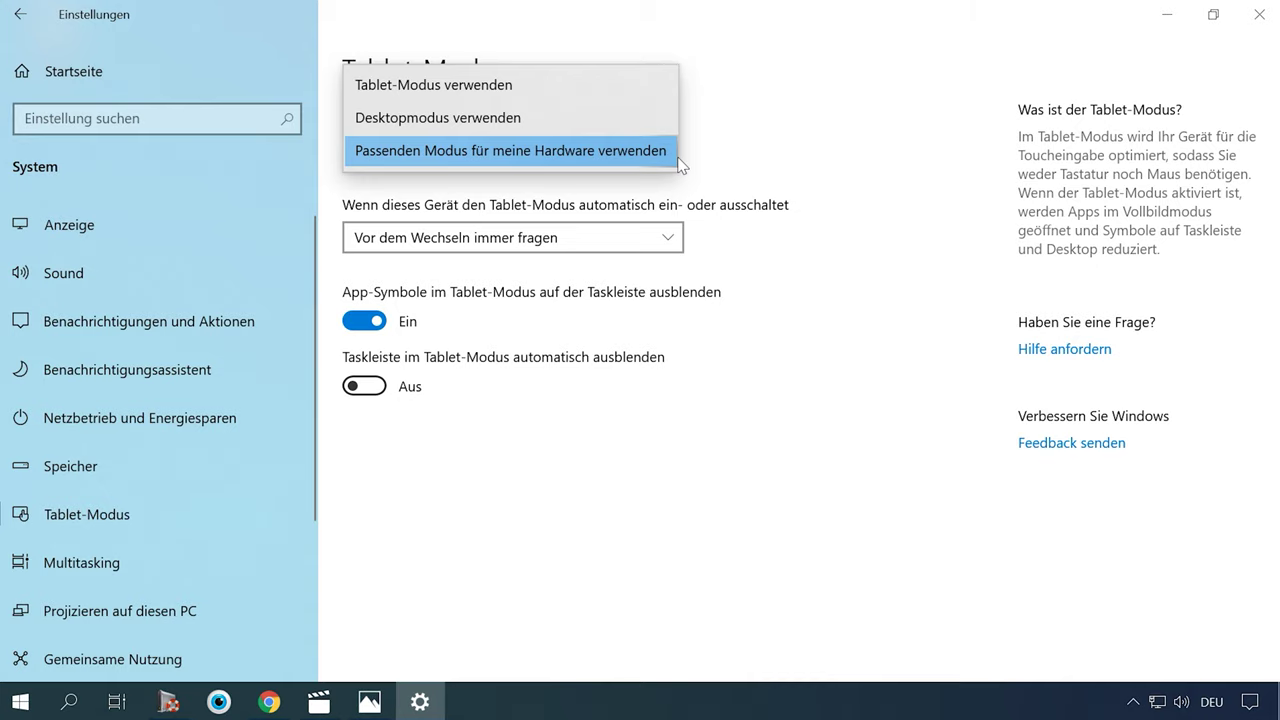
left_click(815, 187)
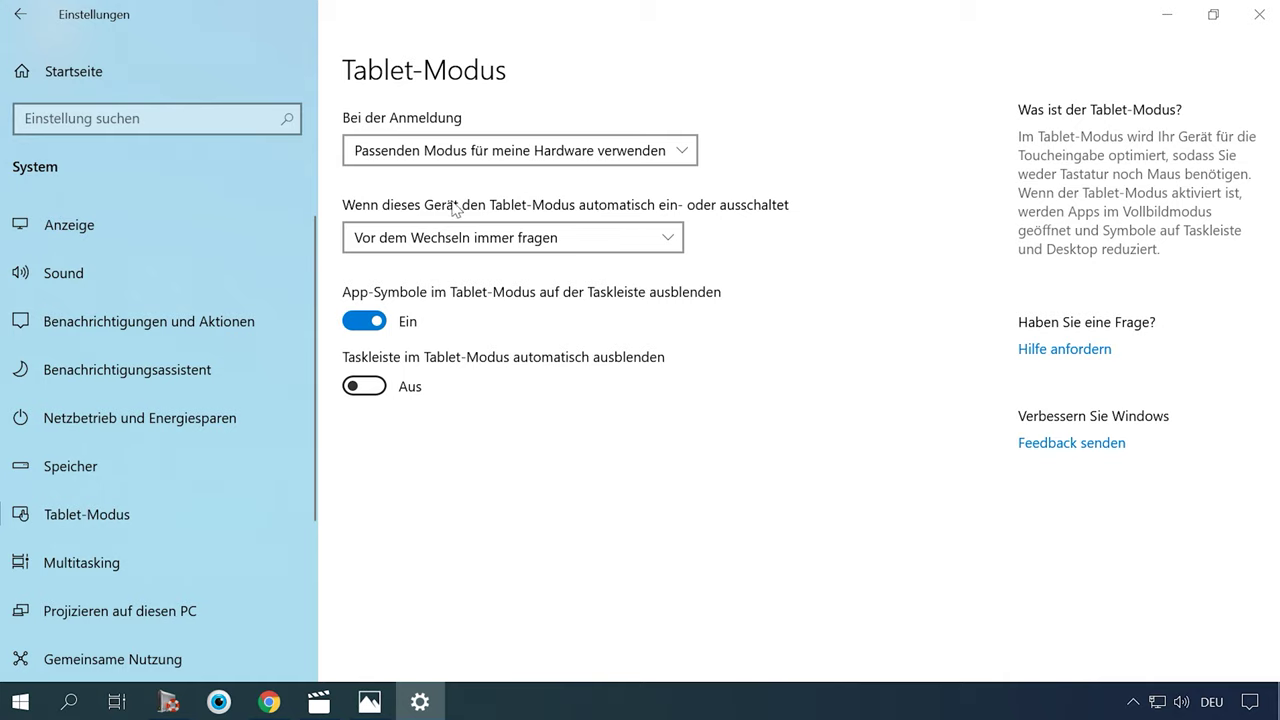
Step: View the available options for how the device handles automatic tablet mode switching and close the list without changing it
left_click(668, 240)
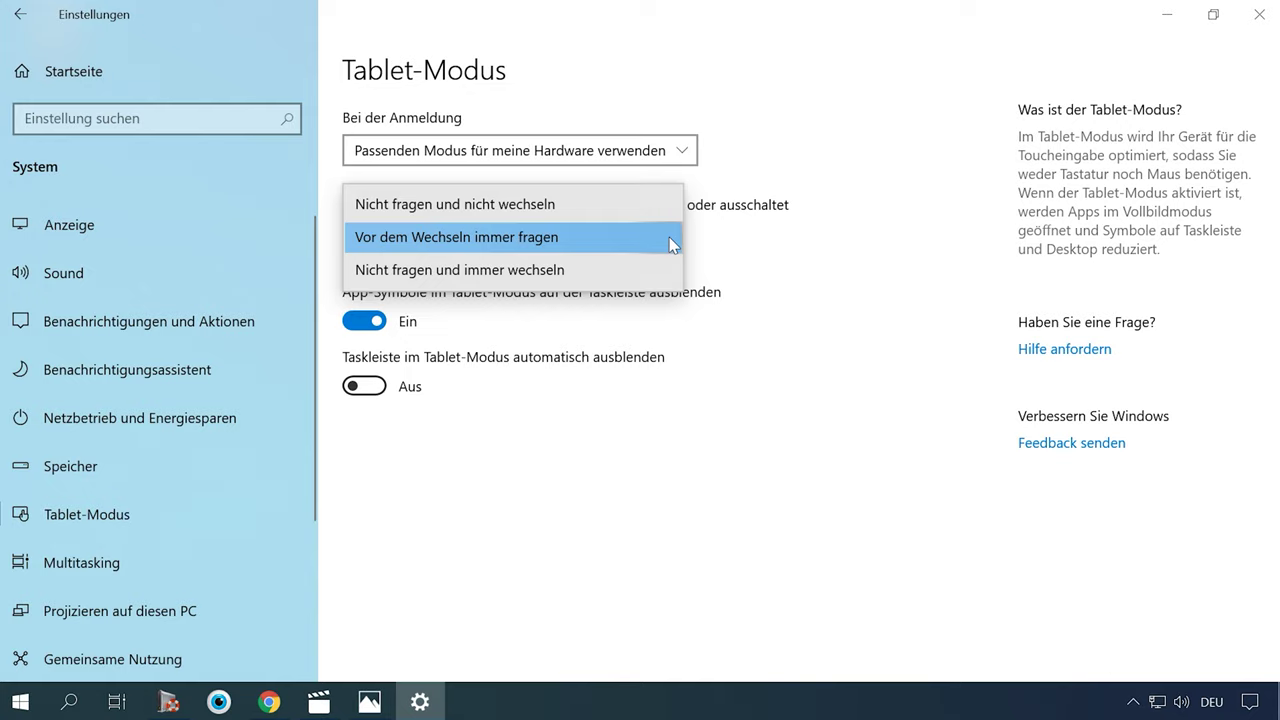
left_click(845, 252)
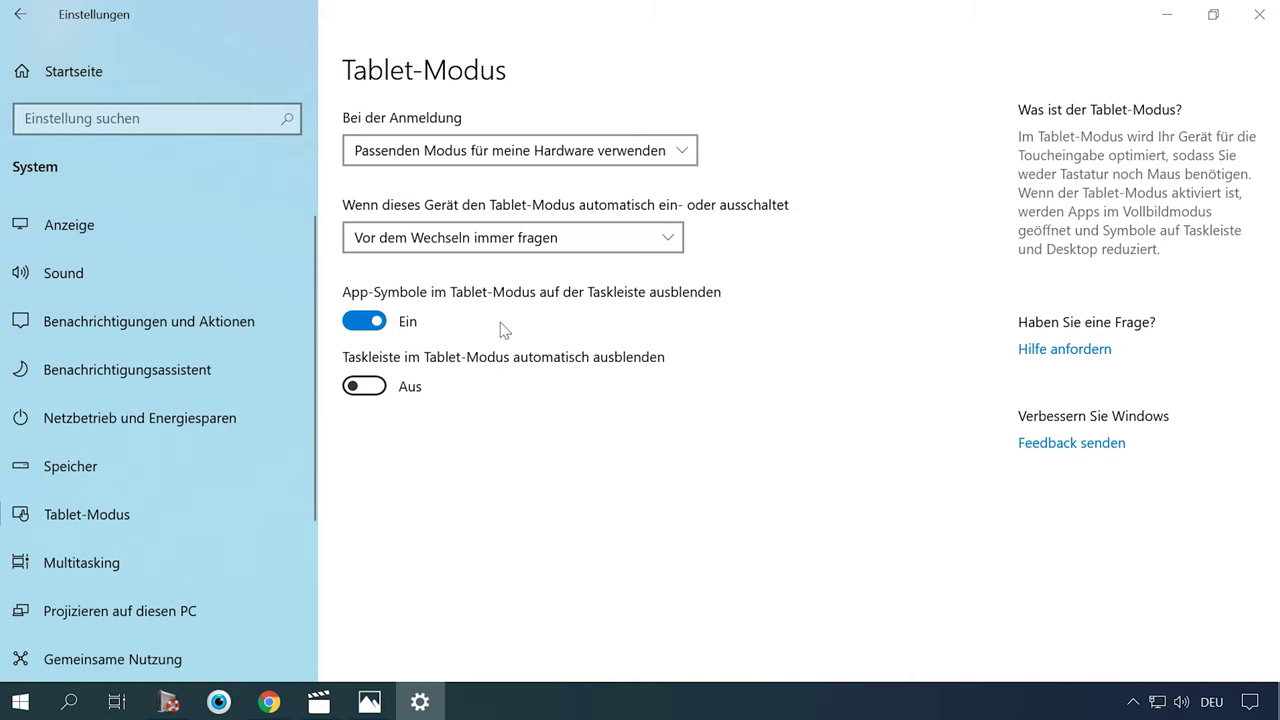
Step: Try hiding app icons off and back on, and automatic taskbar hiding on and back off, in the tablet mode settings
left_click(372, 322)
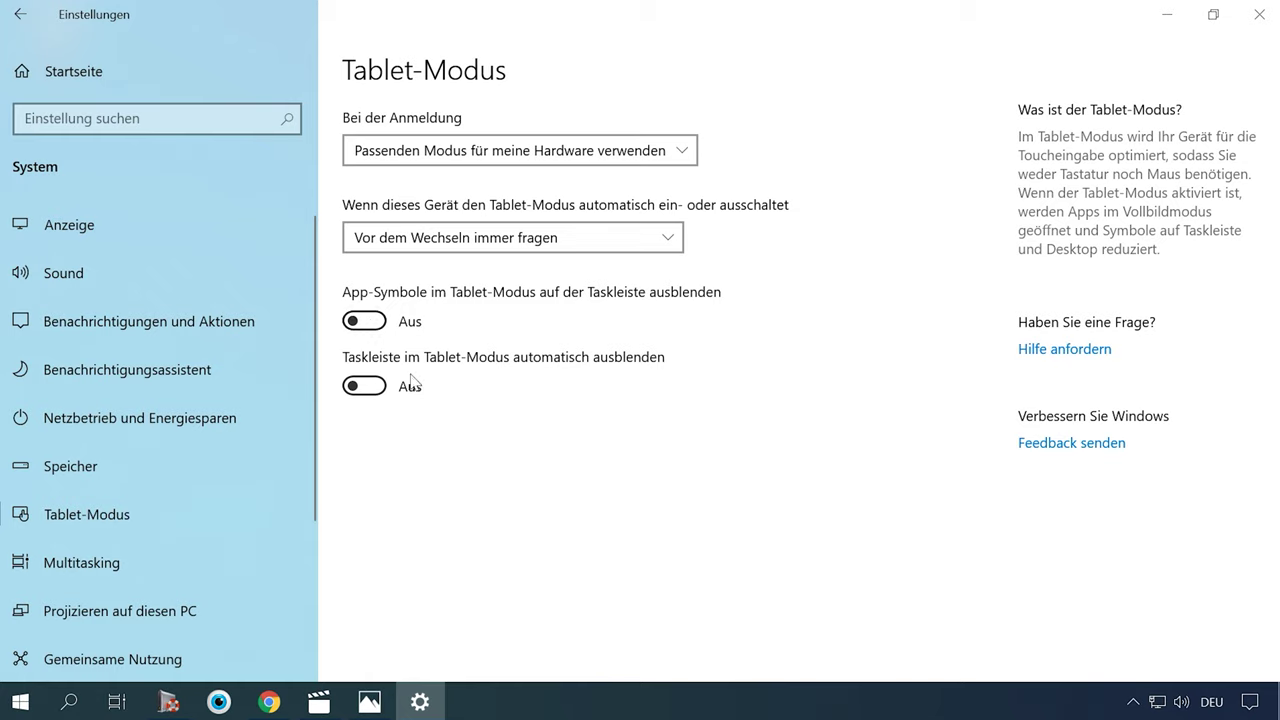
left_click(370, 322)
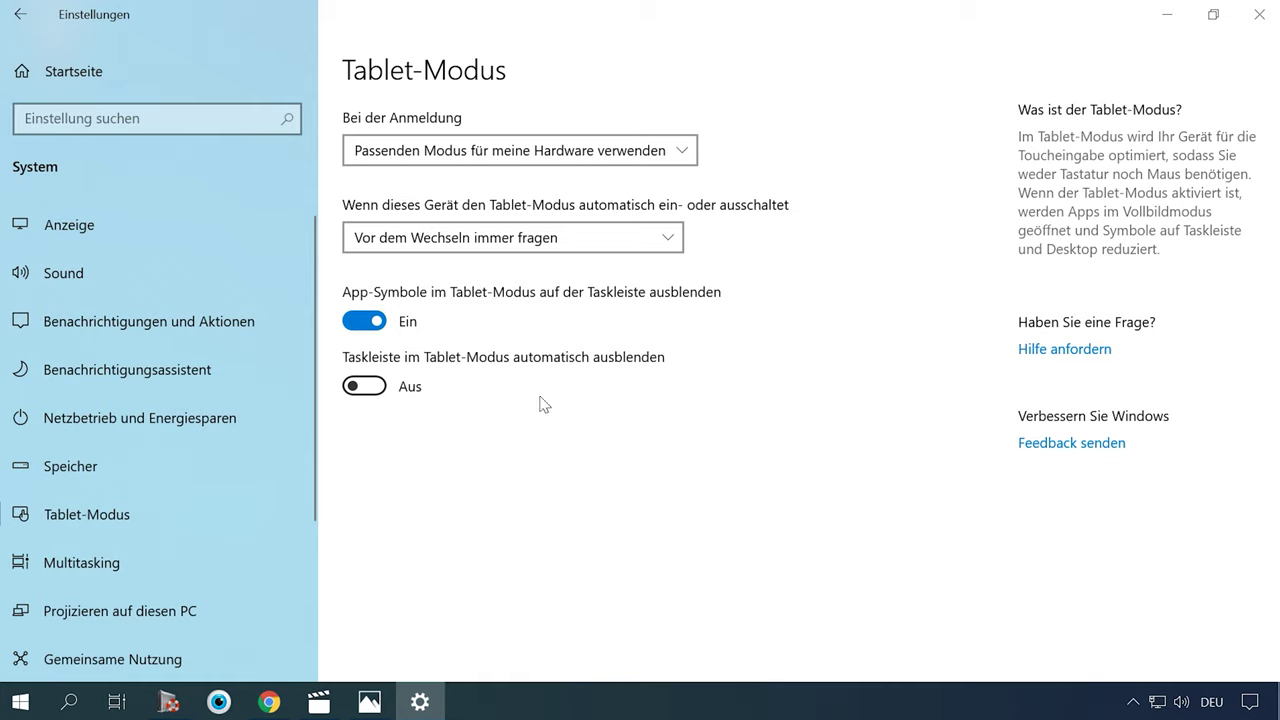
left_click(365, 390)
left_click(368, 389)
Step: Turn on tablet mode with the Tabletmodus quick action and close the action center
left_click(1250, 701)
left_click(970, 588)
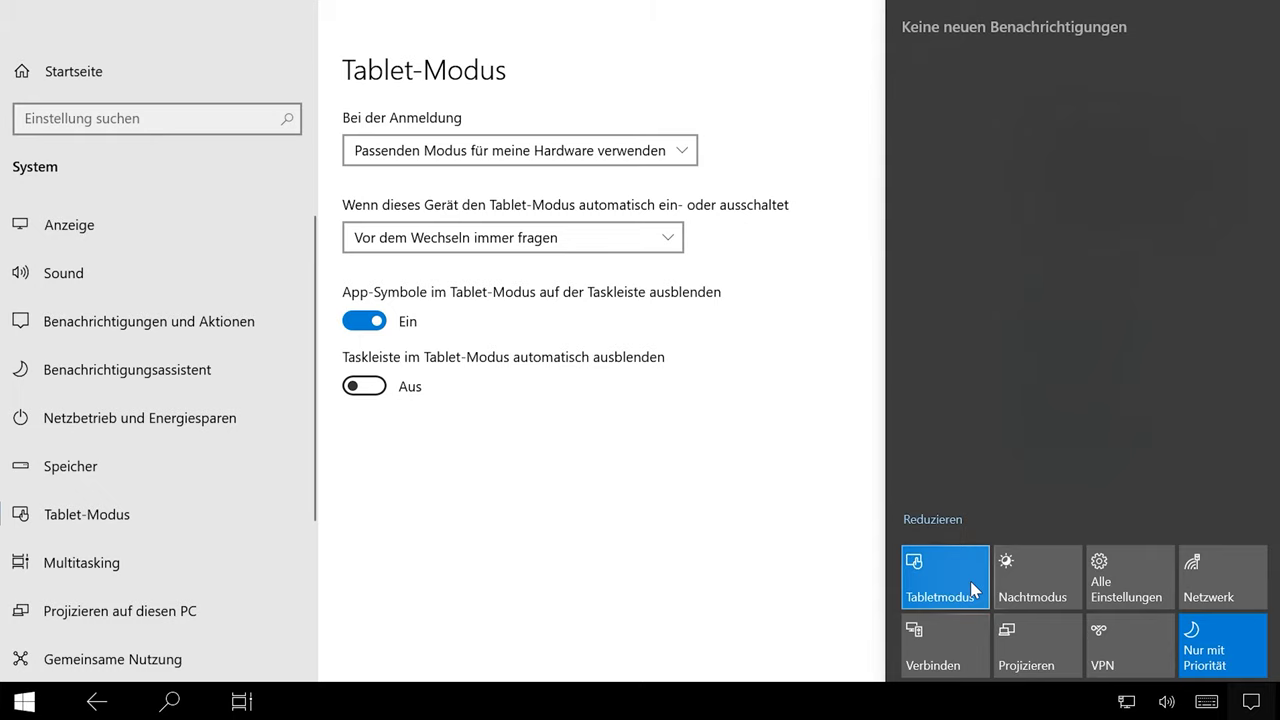
left_click(584, 416)
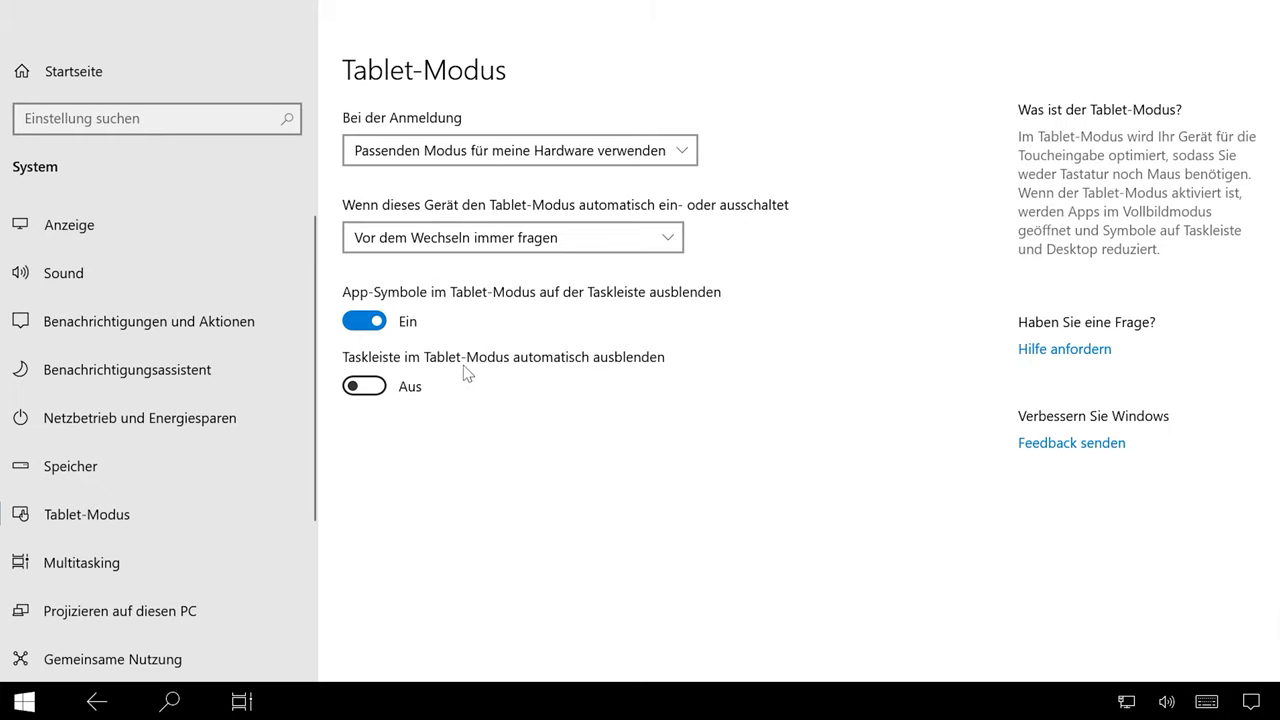
Step: Test both taskbar settings in tablet mode: show and rehide the app icons, and turn automatic taskbar hiding on and off again
left_click(370, 323)
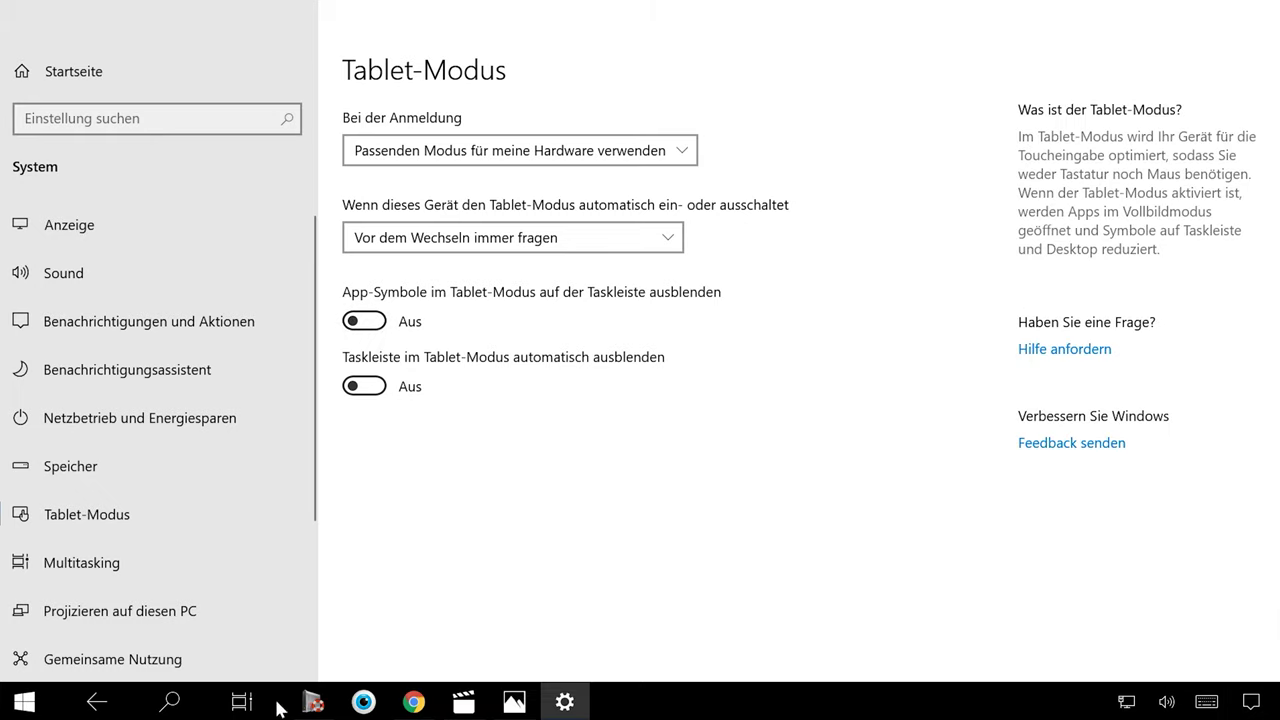
left_click(366, 323)
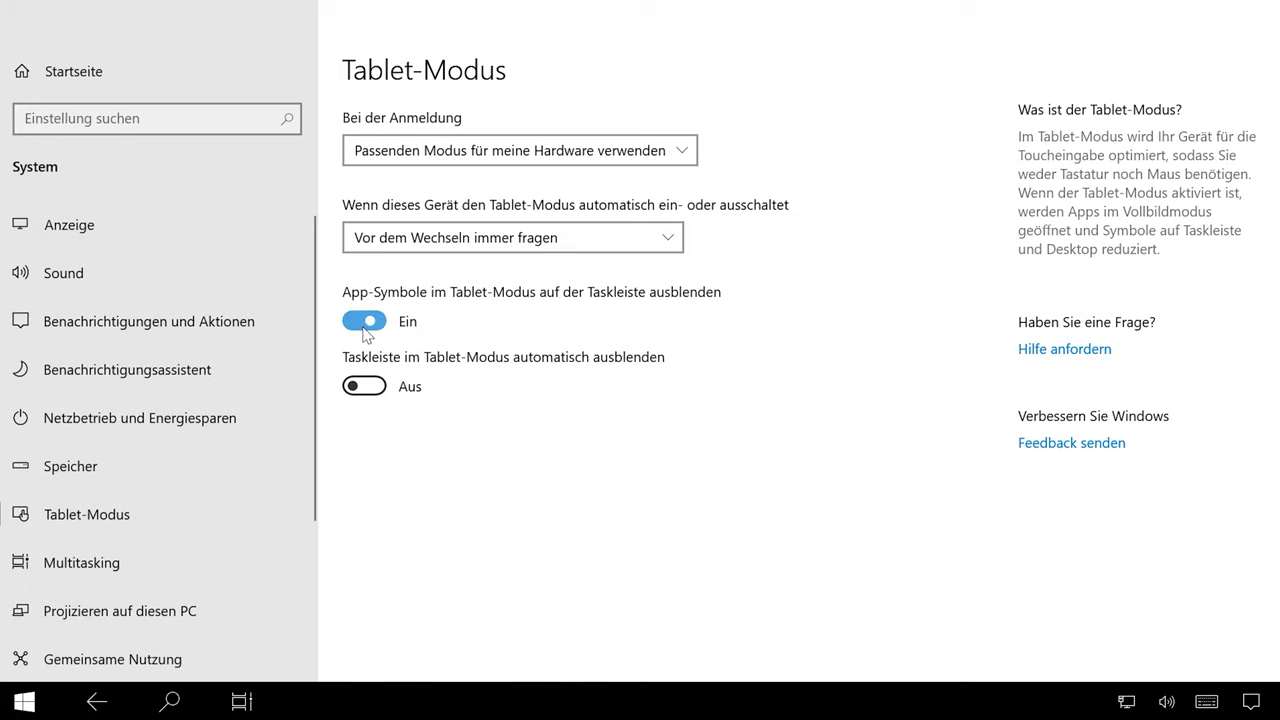
left_click(363, 389)
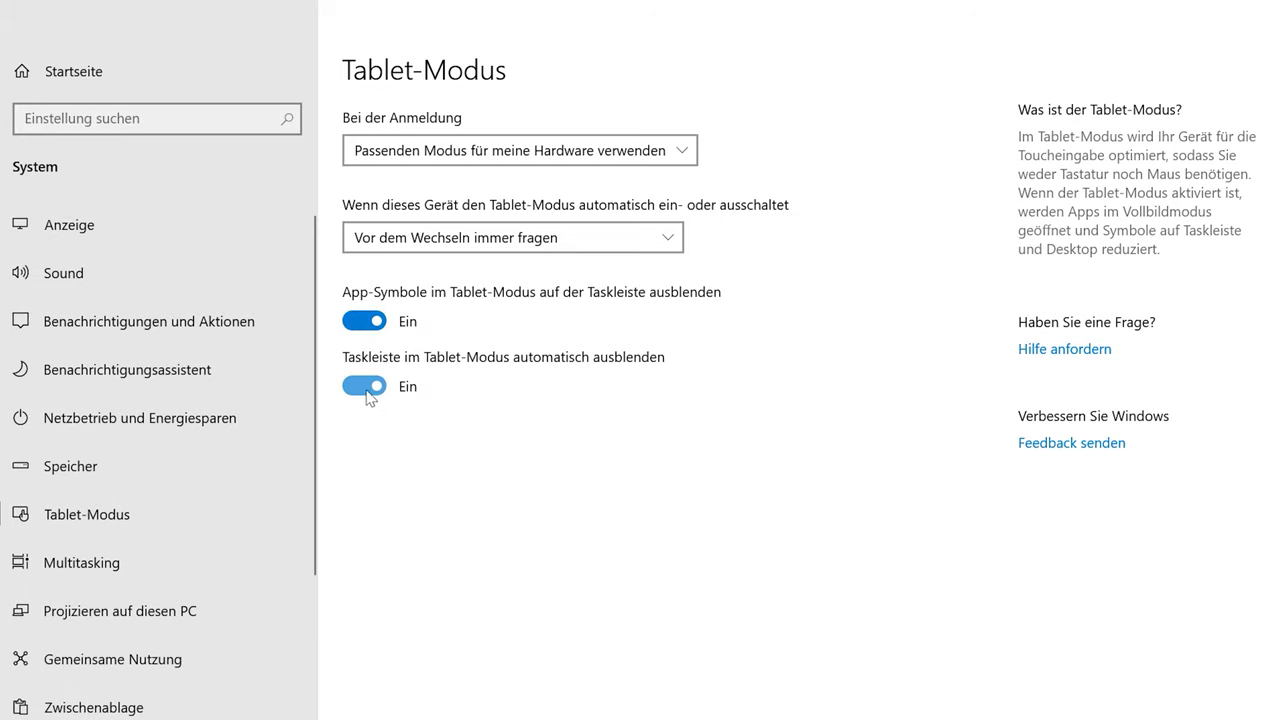
left_click(368, 390)
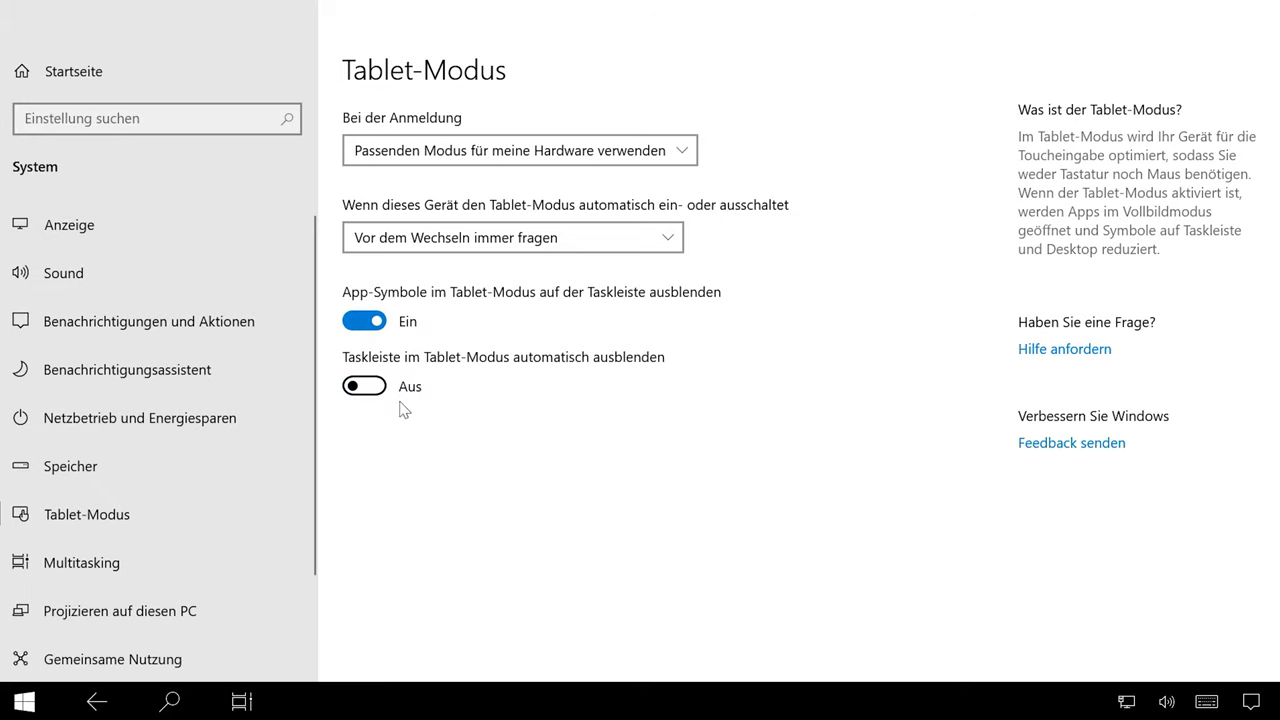
Step: Try App-Symbole anzeigen from the taskbar's own options, switching it on and off again
right_click(686, 712)
left_click(726, 494)
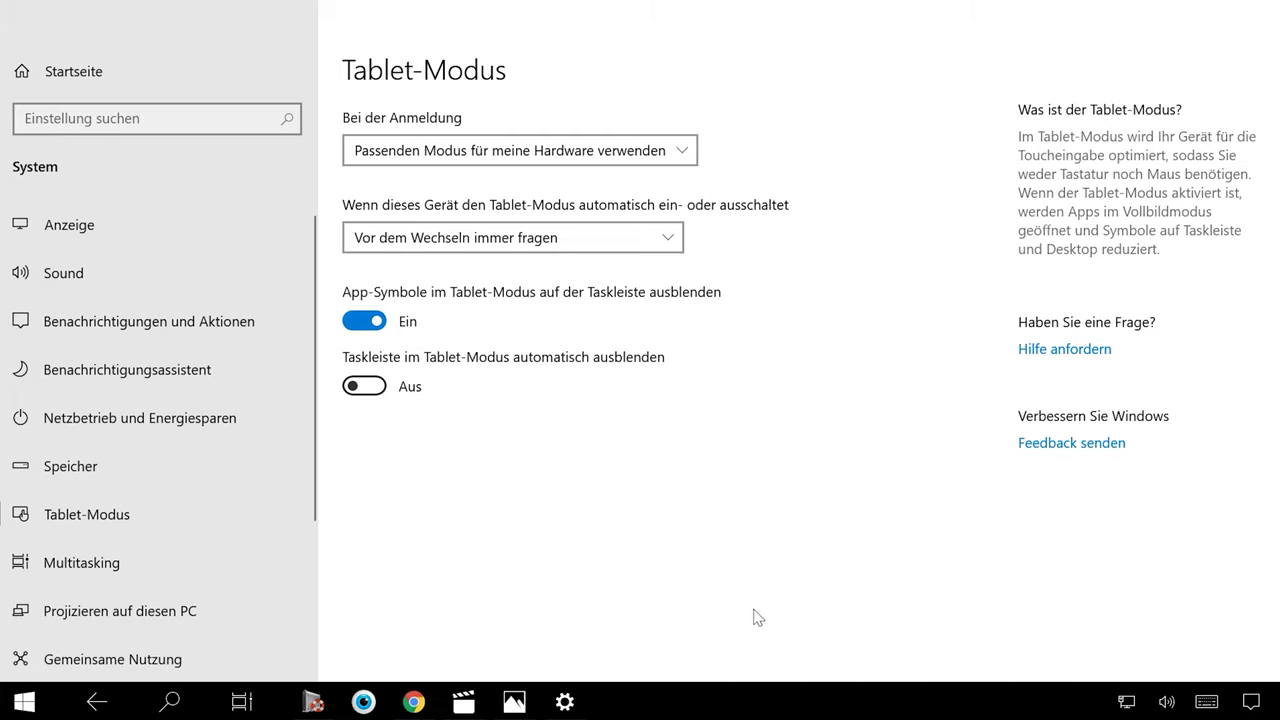
right_click(716, 709)
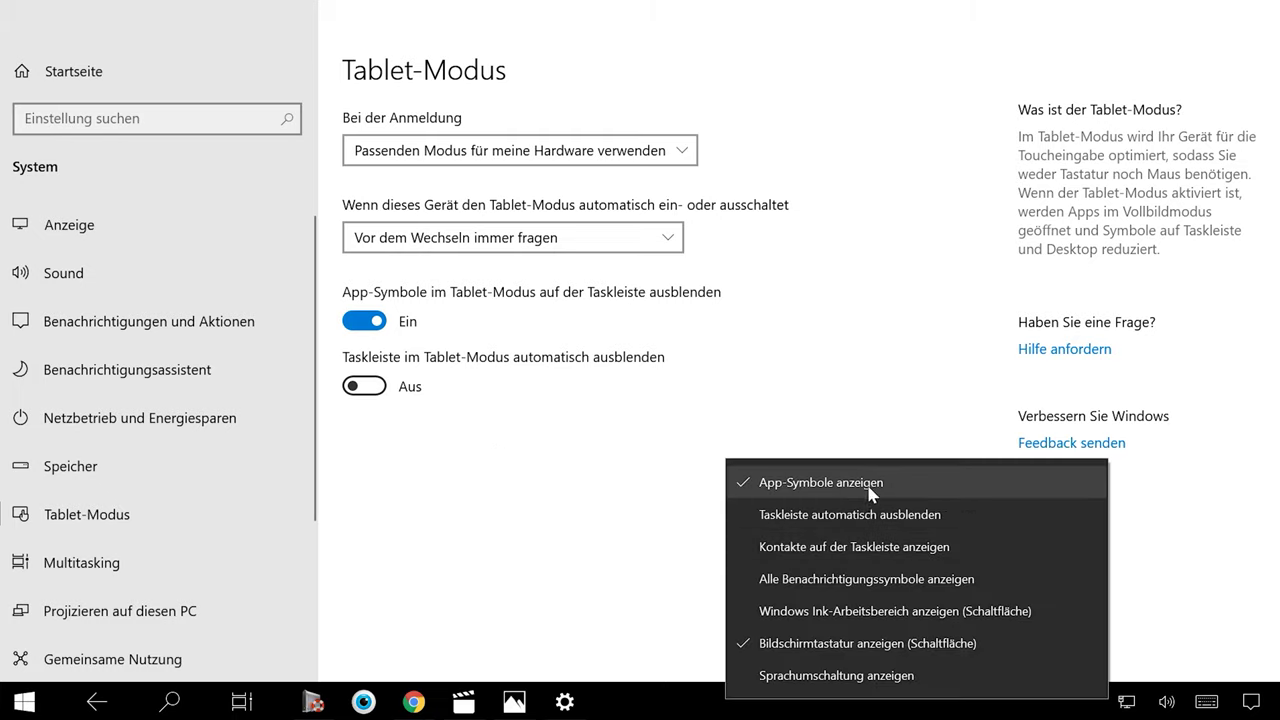
left_click(871, 491)
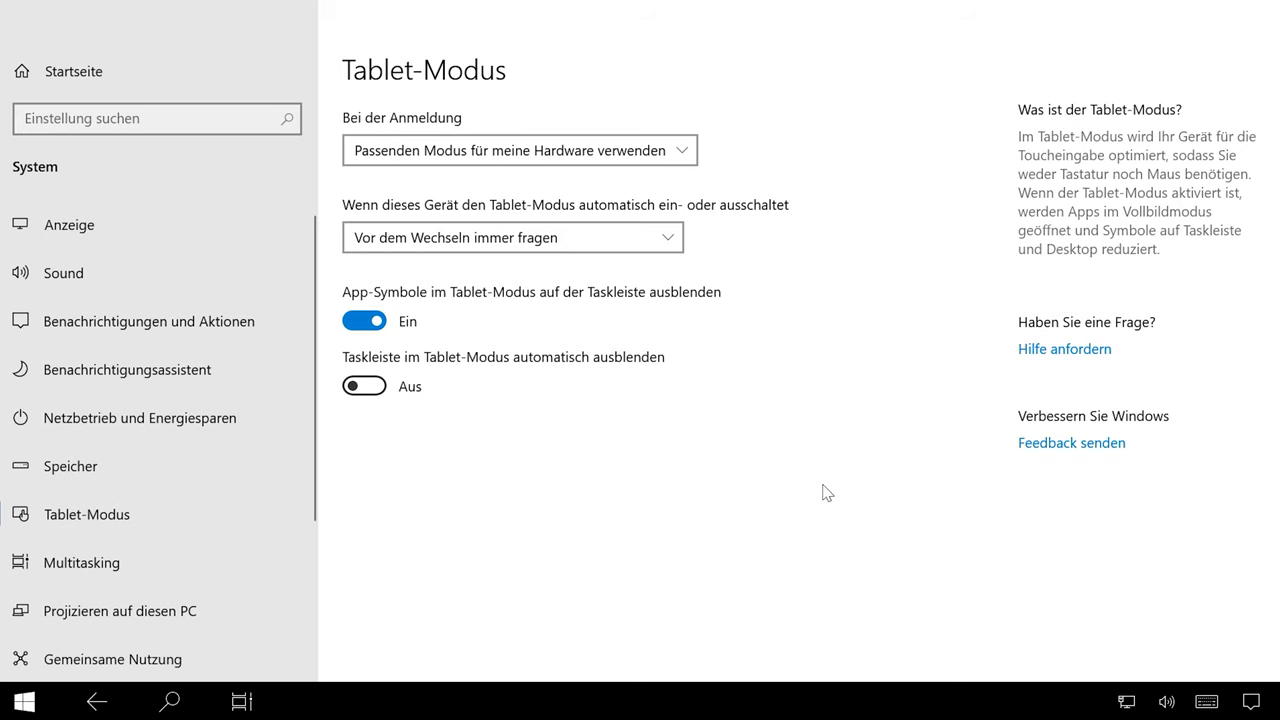
Step: Open the task view and look through the open apps and the earlier activities on the timeline
left_click(244, 703)
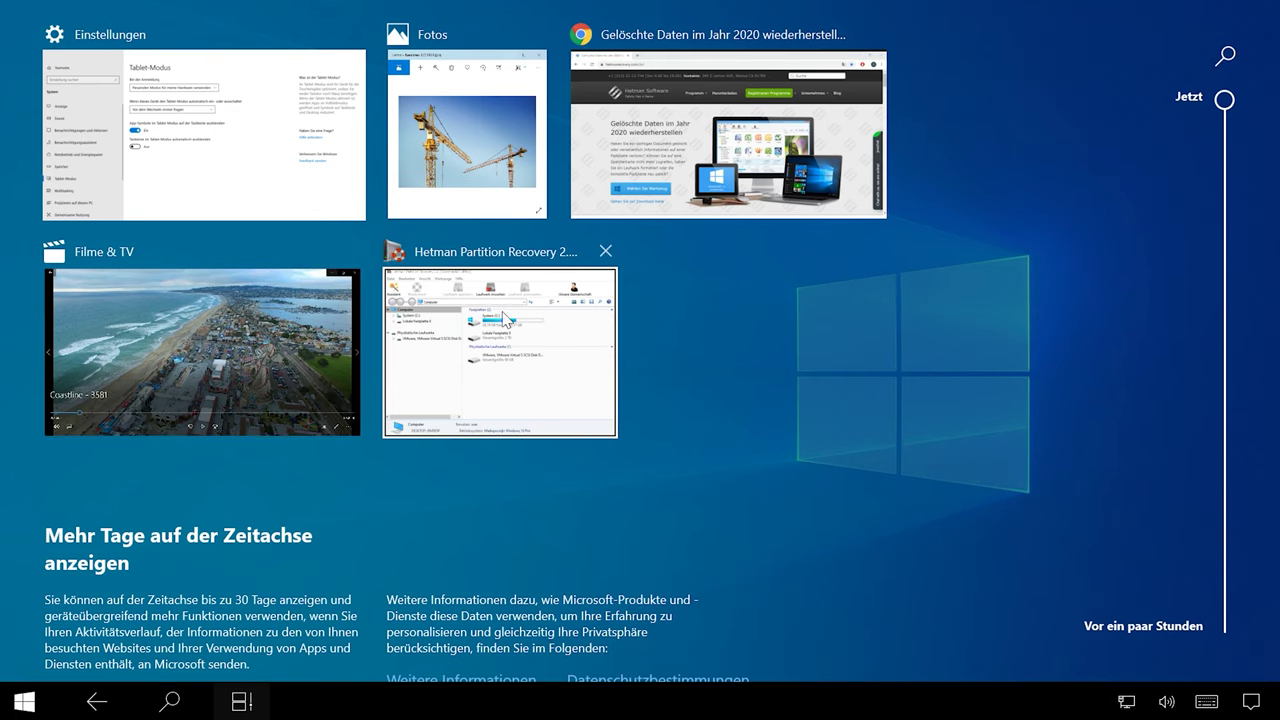
scroll(543, 449, "down", 5)
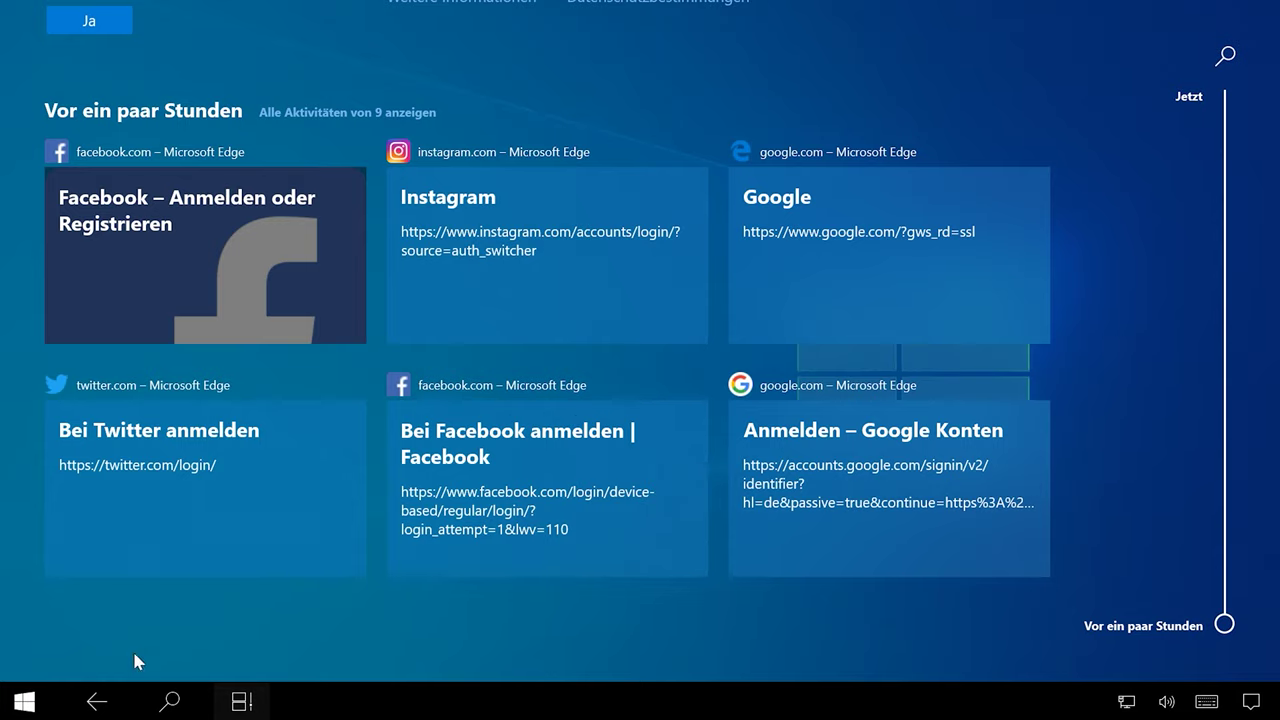
Step: Open the Start screen, switch it to the list of all apps, and look through the list
left_click(25, 702)
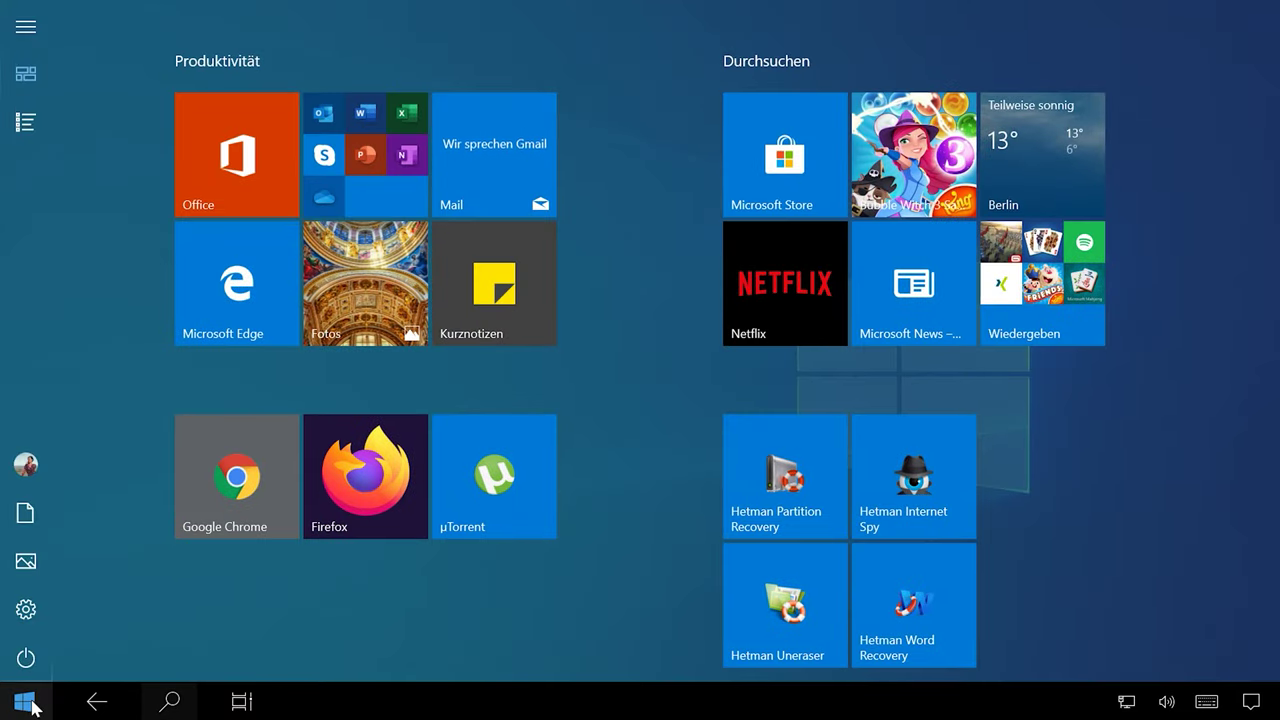
left_click(26, 122)
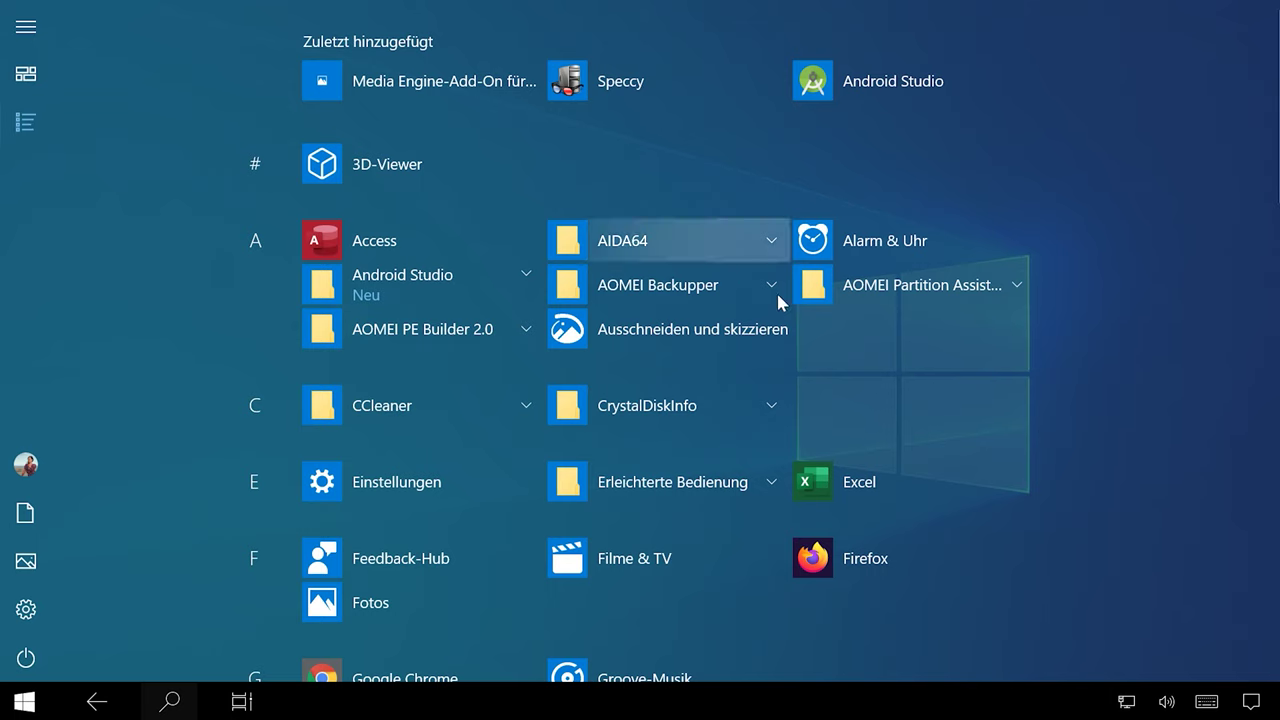
scroll(634, 391, "down", 10)
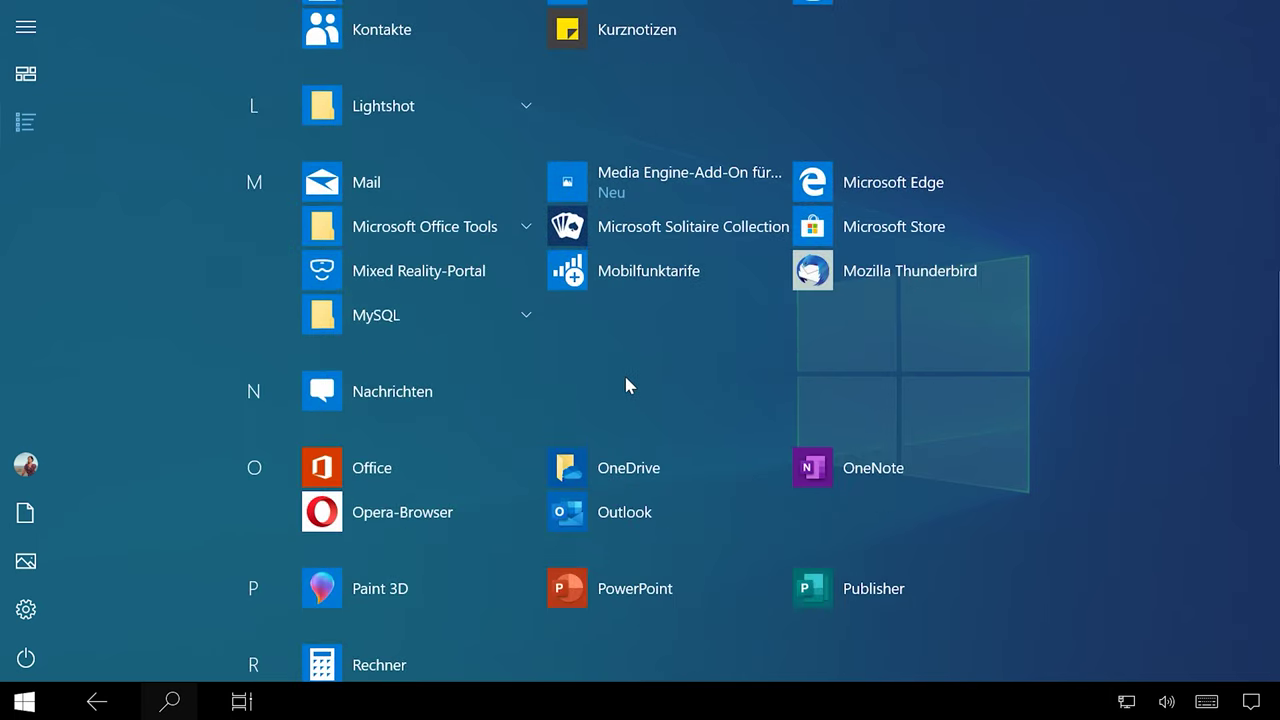
scroll(625, 378, "up", 10)
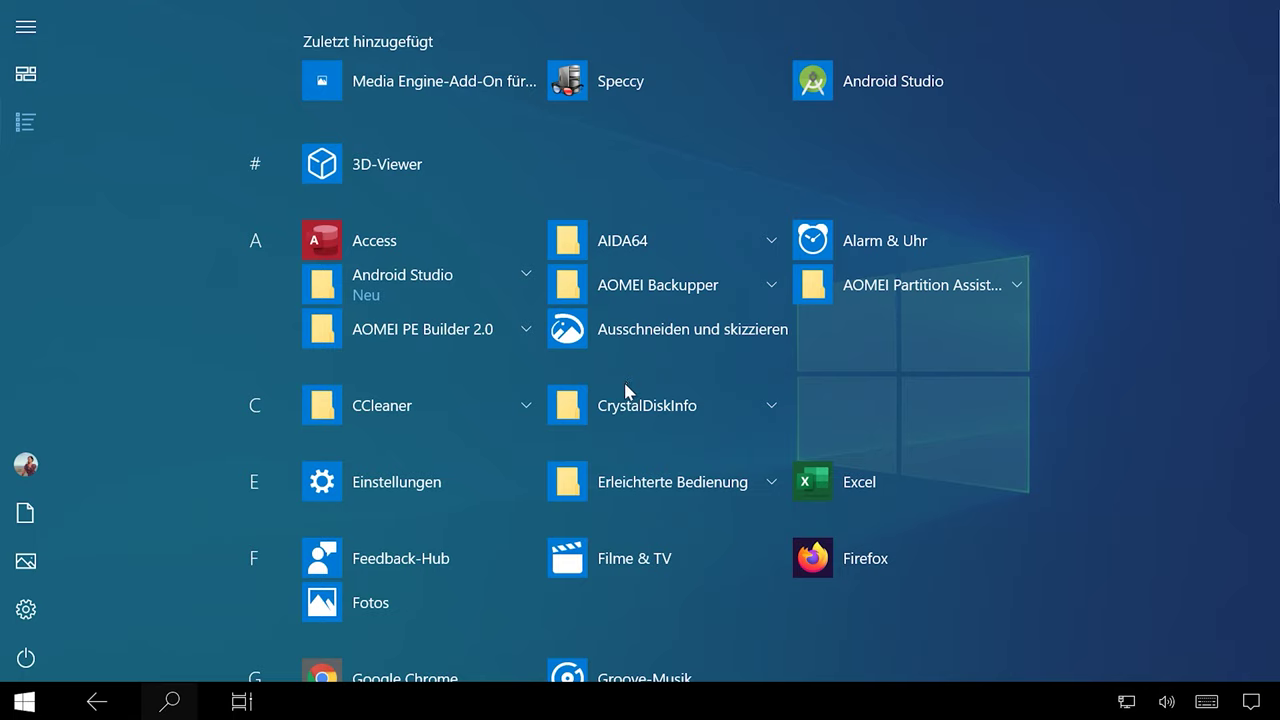
Step: Pin Access to Start and return to the pinned tiles
right_click(415, 250)
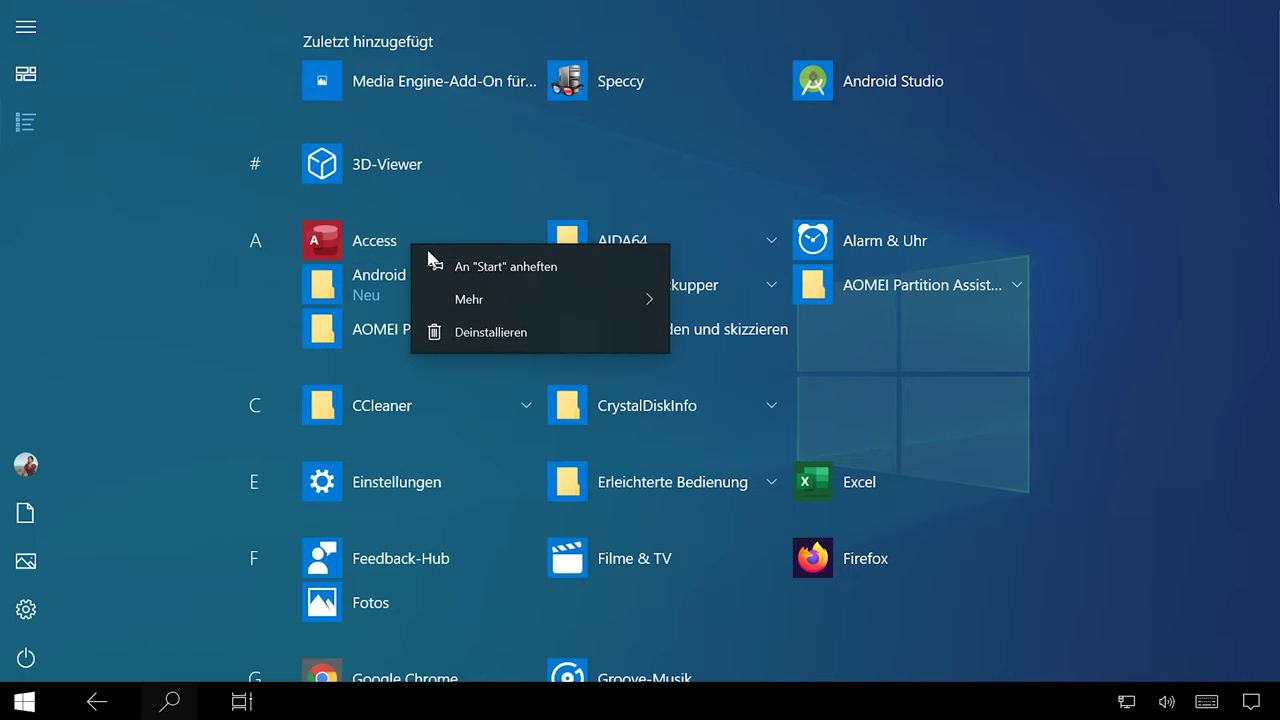
left_click(557, 268)
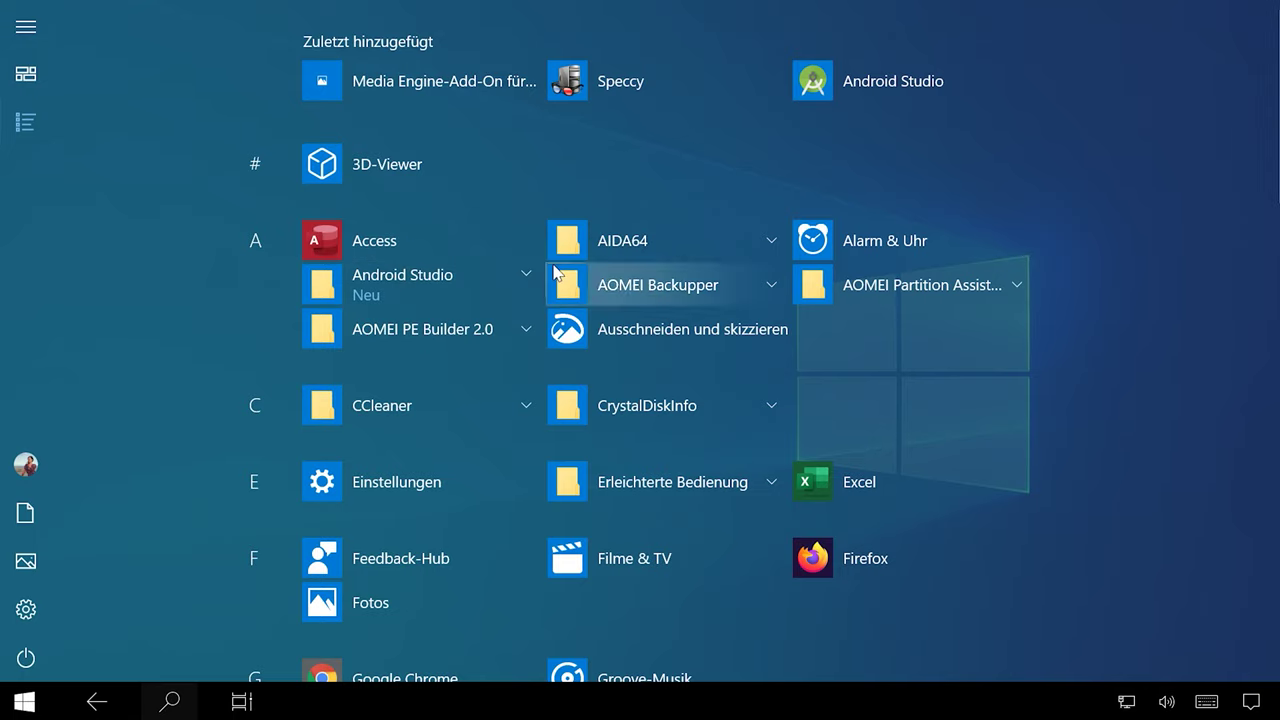
left_click(27, 77)
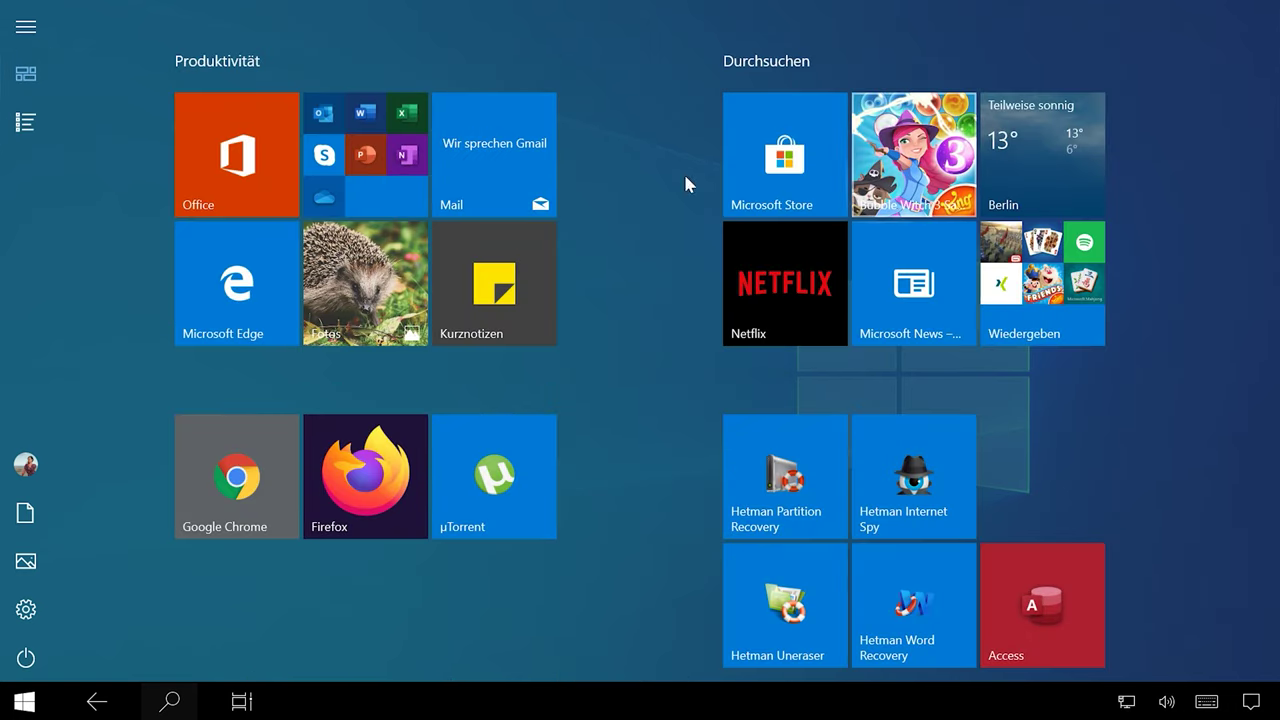
left_click(841, 62)
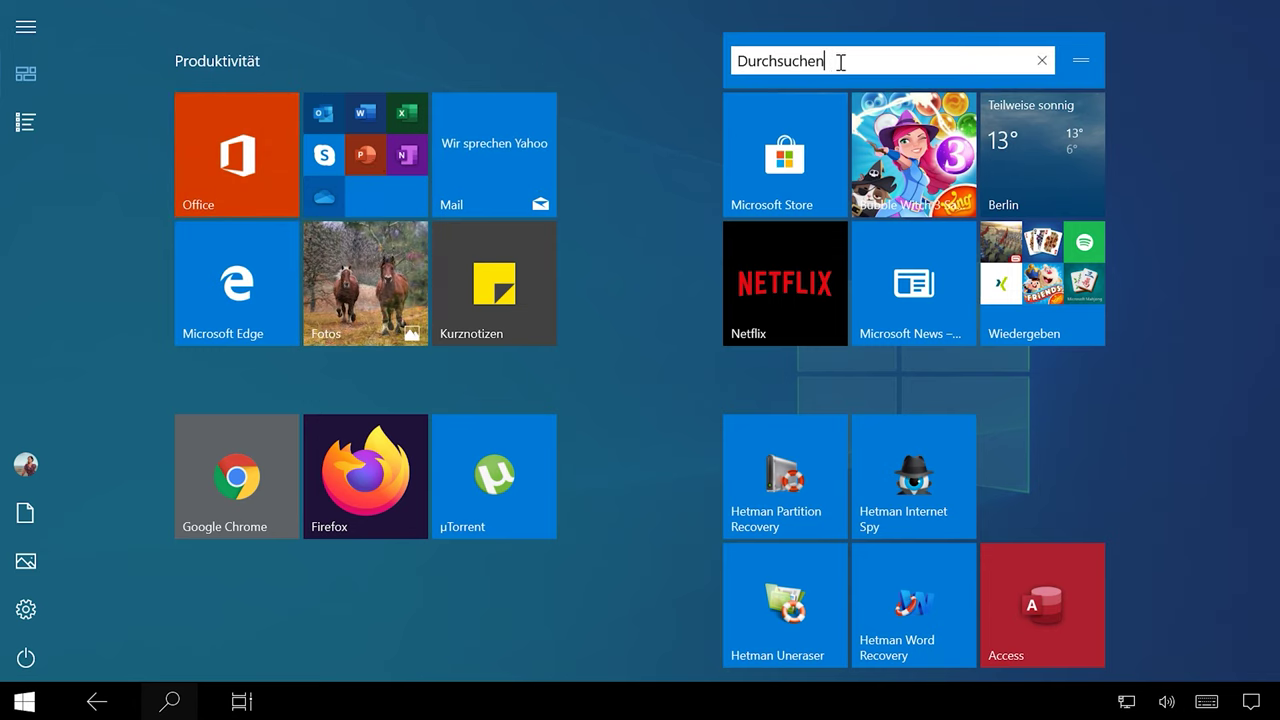
key("ctrl+a")
left_click(284, 72)
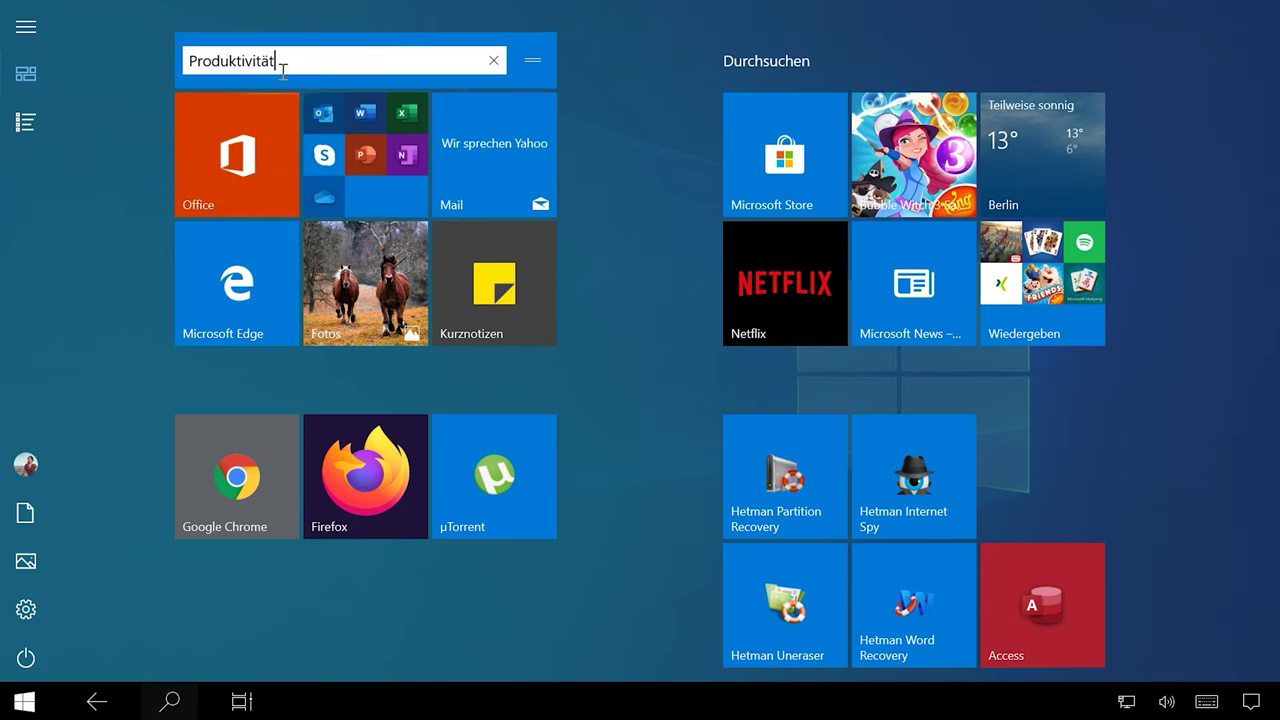
Step: Name the tile group with Google Chrome and Firefox "1" and the group with the Hetman programs "2"
left_click(300, 386)
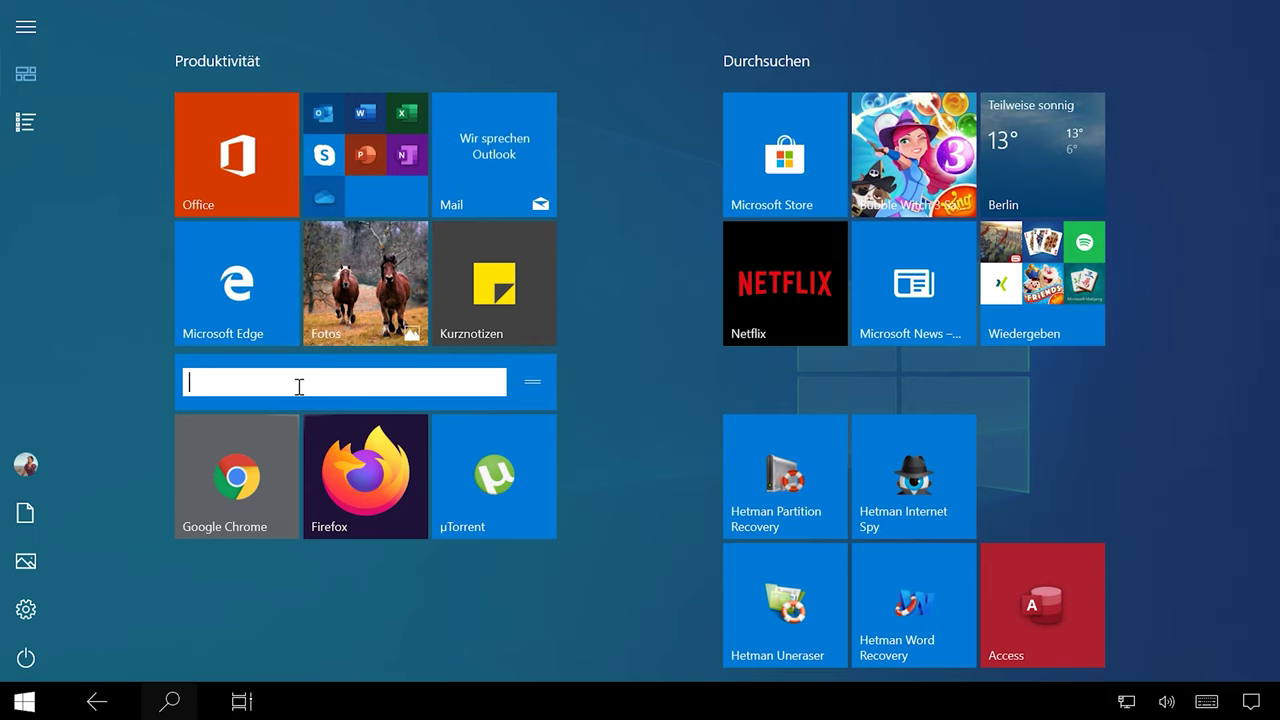
type("1")
left_click(584, 432)
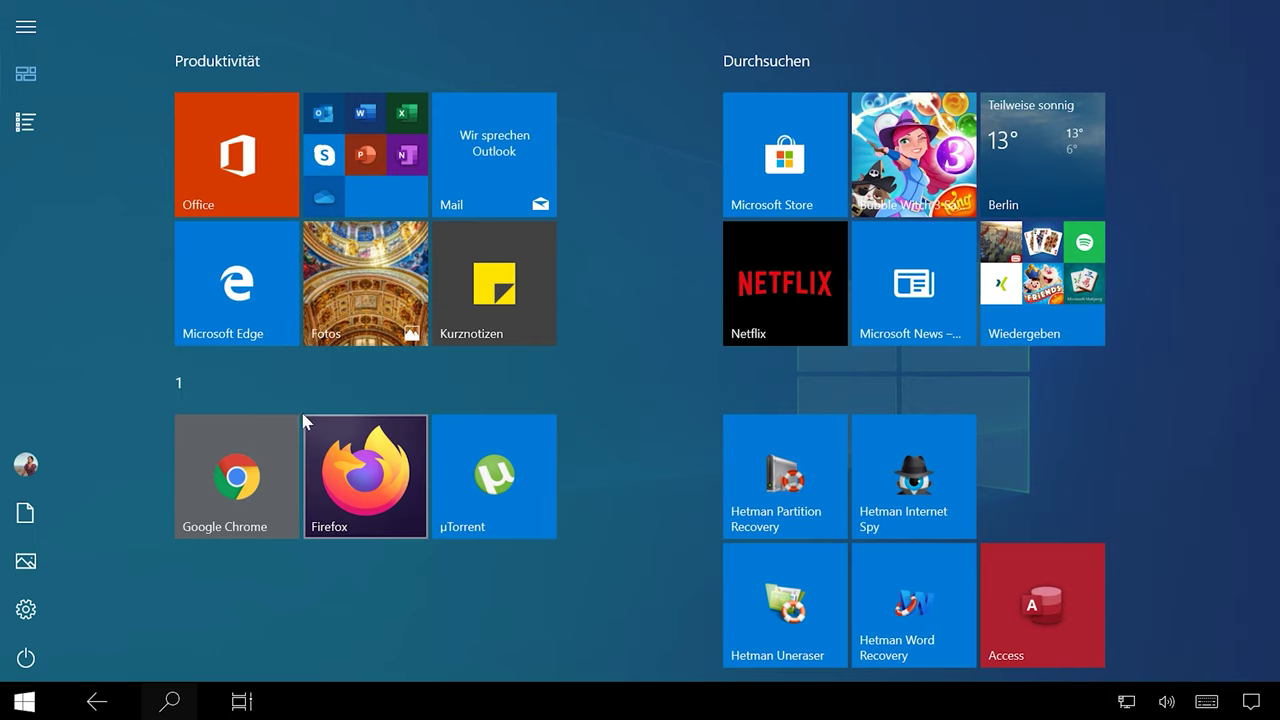
left_click(808, 384)
type("2")
left_click(663, 445)
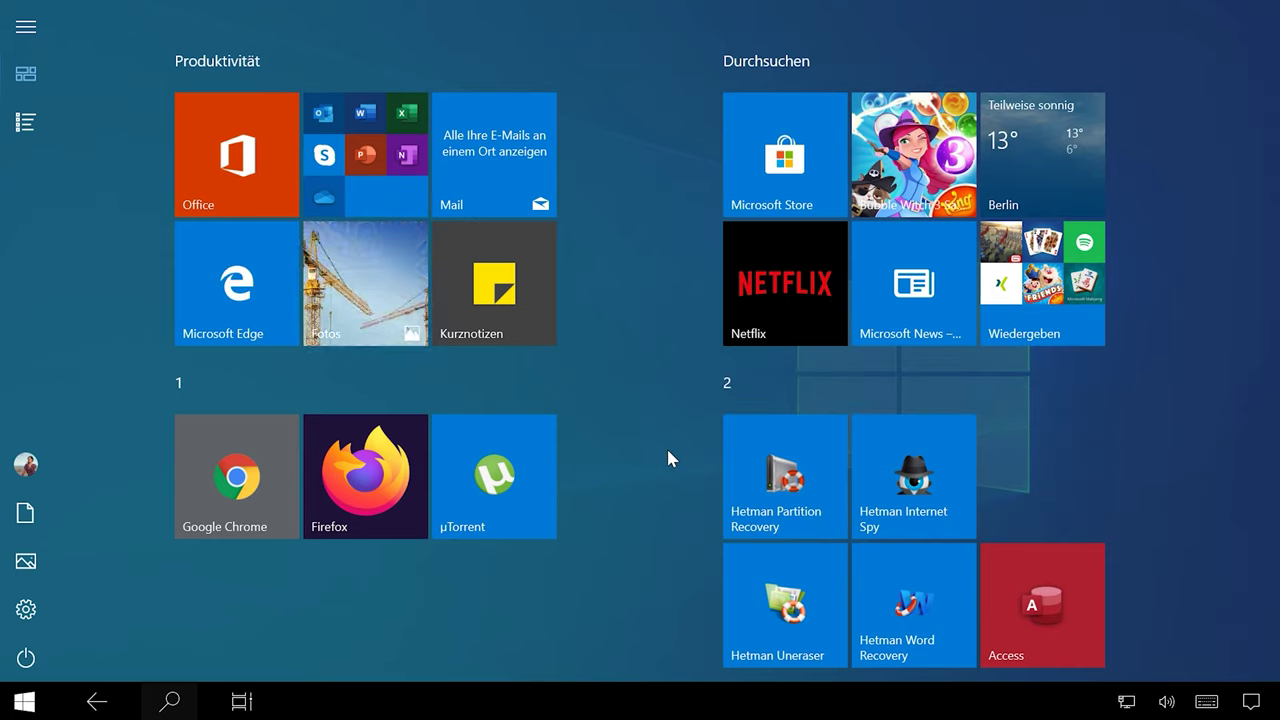
Step: Unpin the Access tile from Start
right_click(1061, 588)
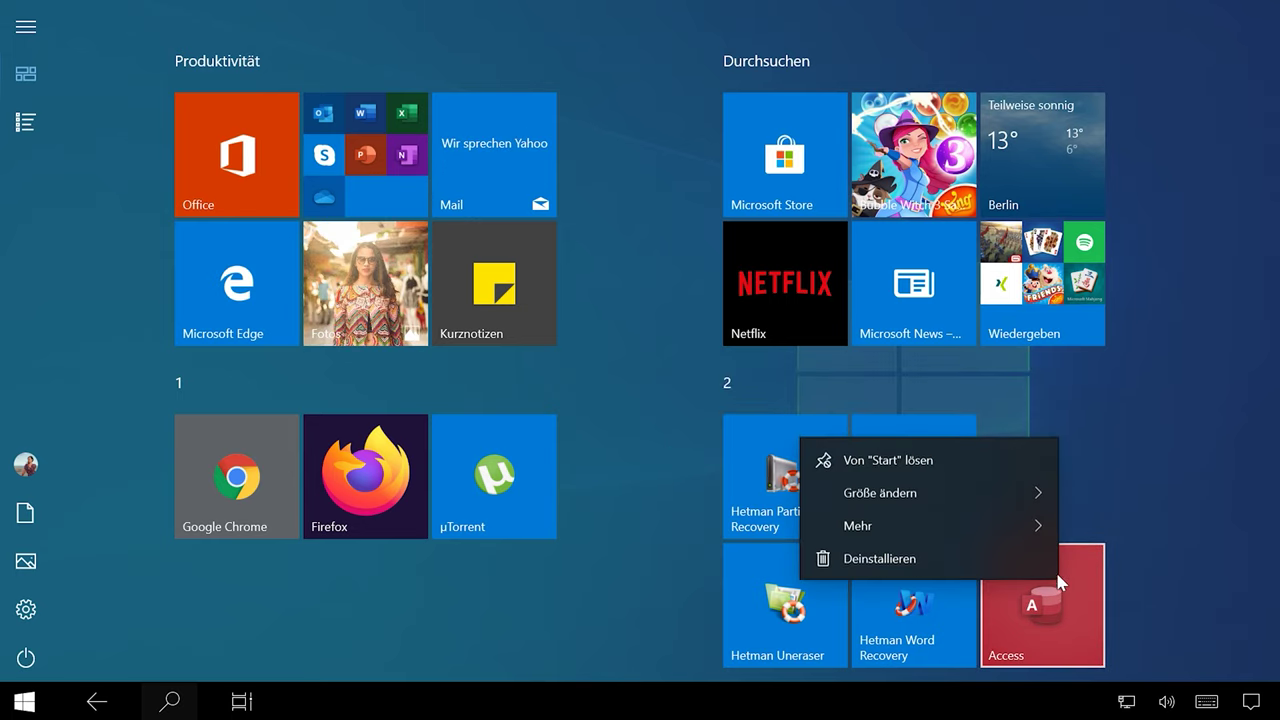
left_click(943, 459)
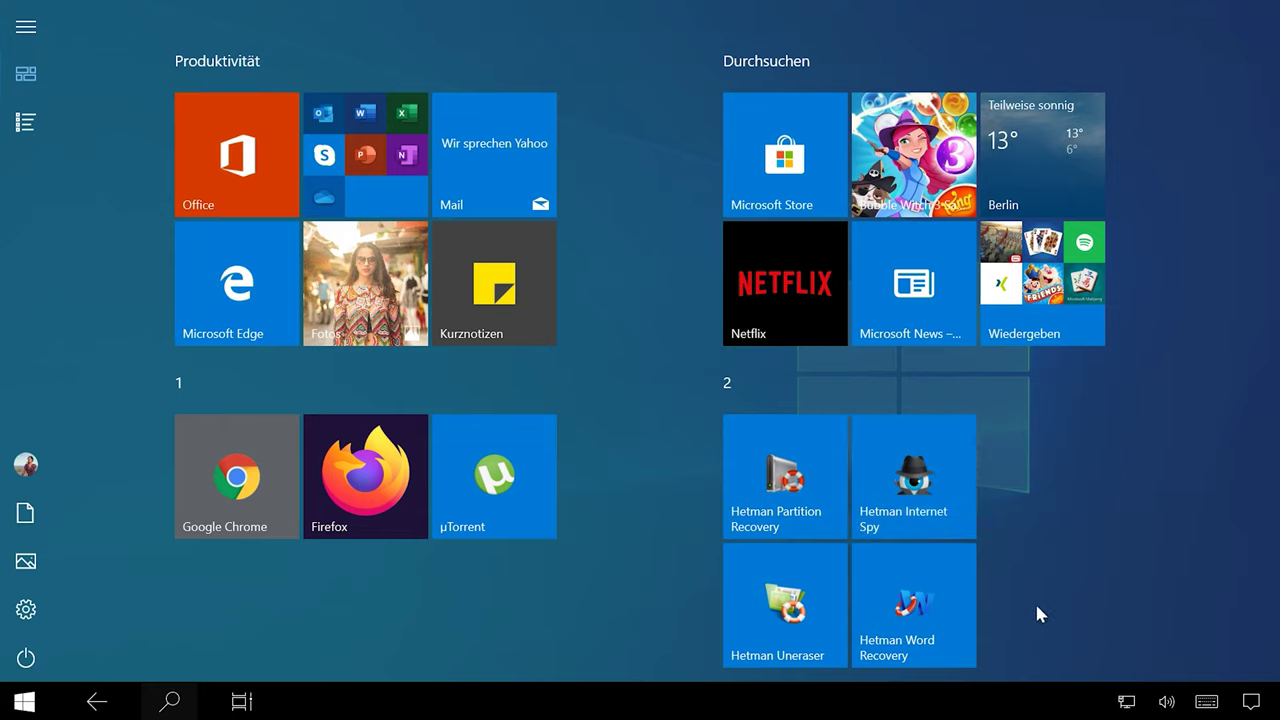
Step: Resize the Hetman Internet Spy and Hetman Partition Recovery tiles to Klein
right_click(905, 477)
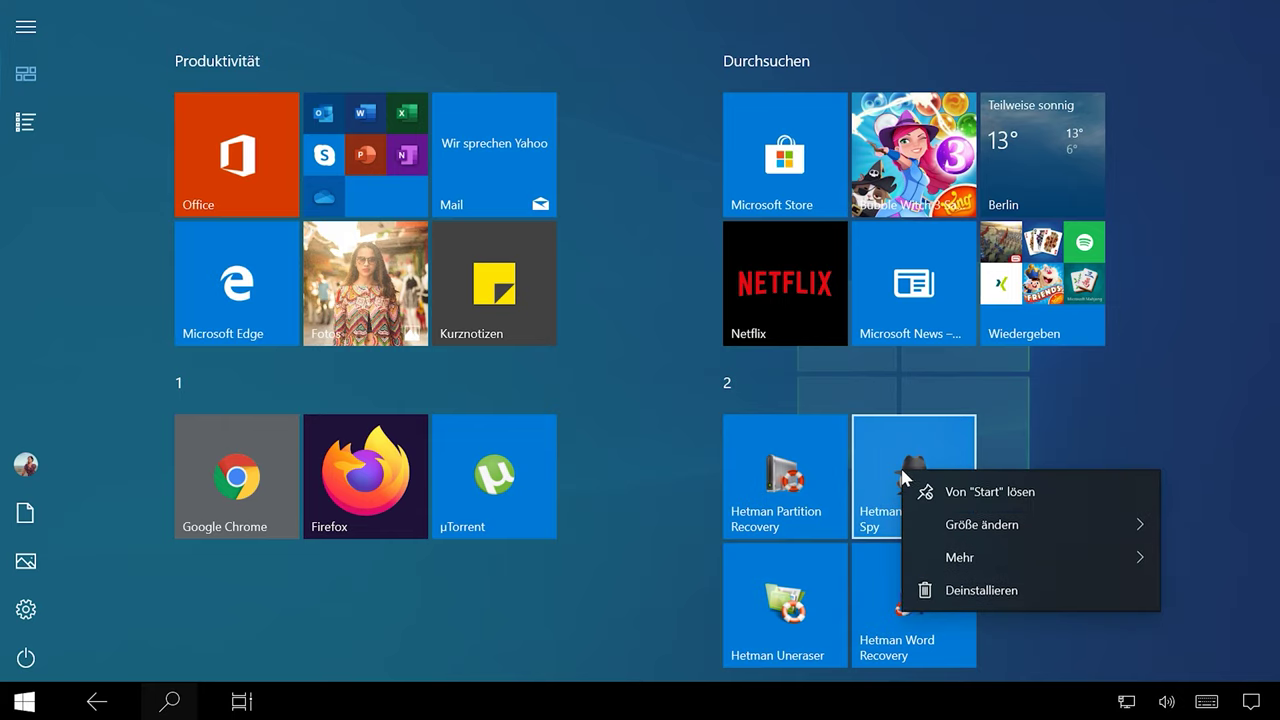
mouse_move(1054, 517)
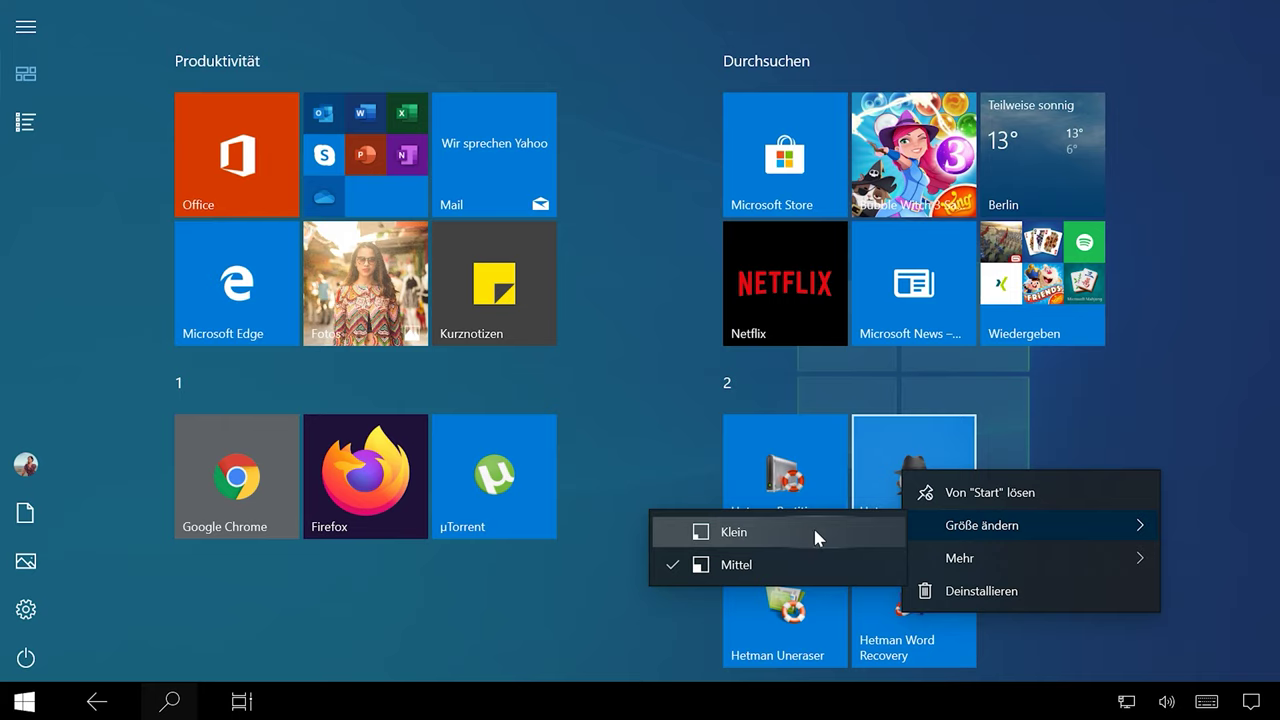
left_click(819, 531)
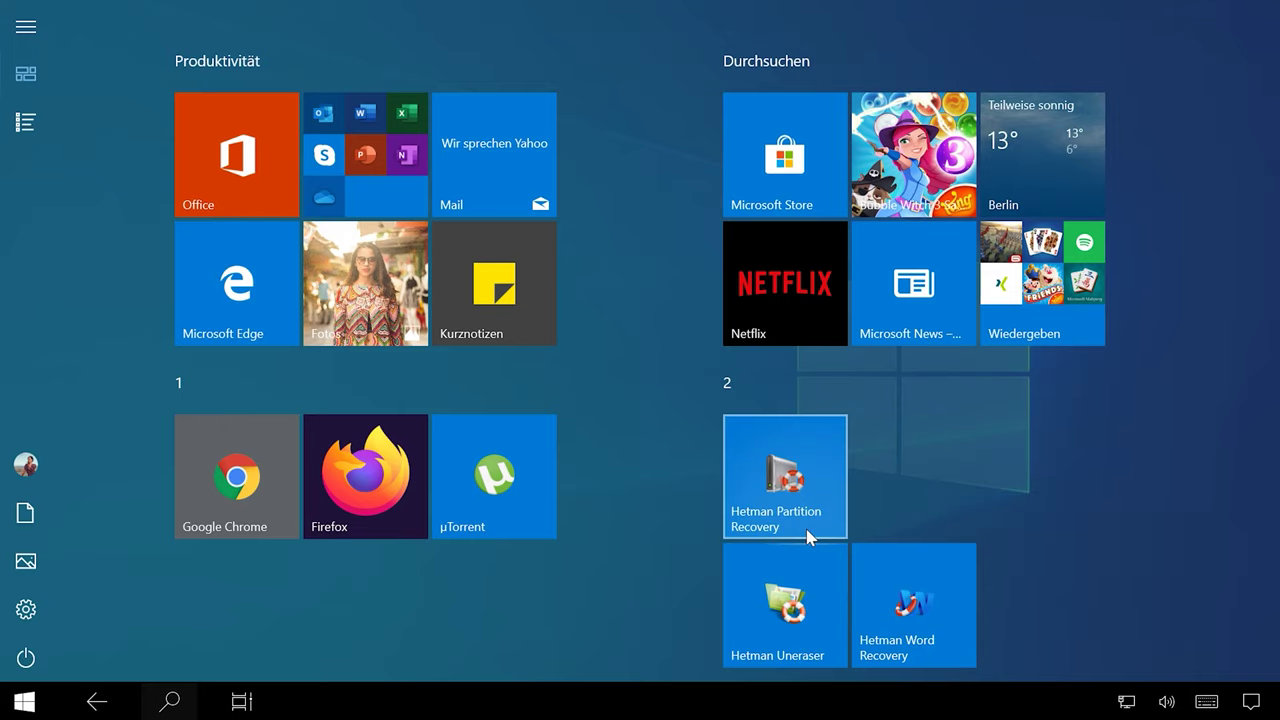
right_click(819, 470)
mouse_move(894, 520)
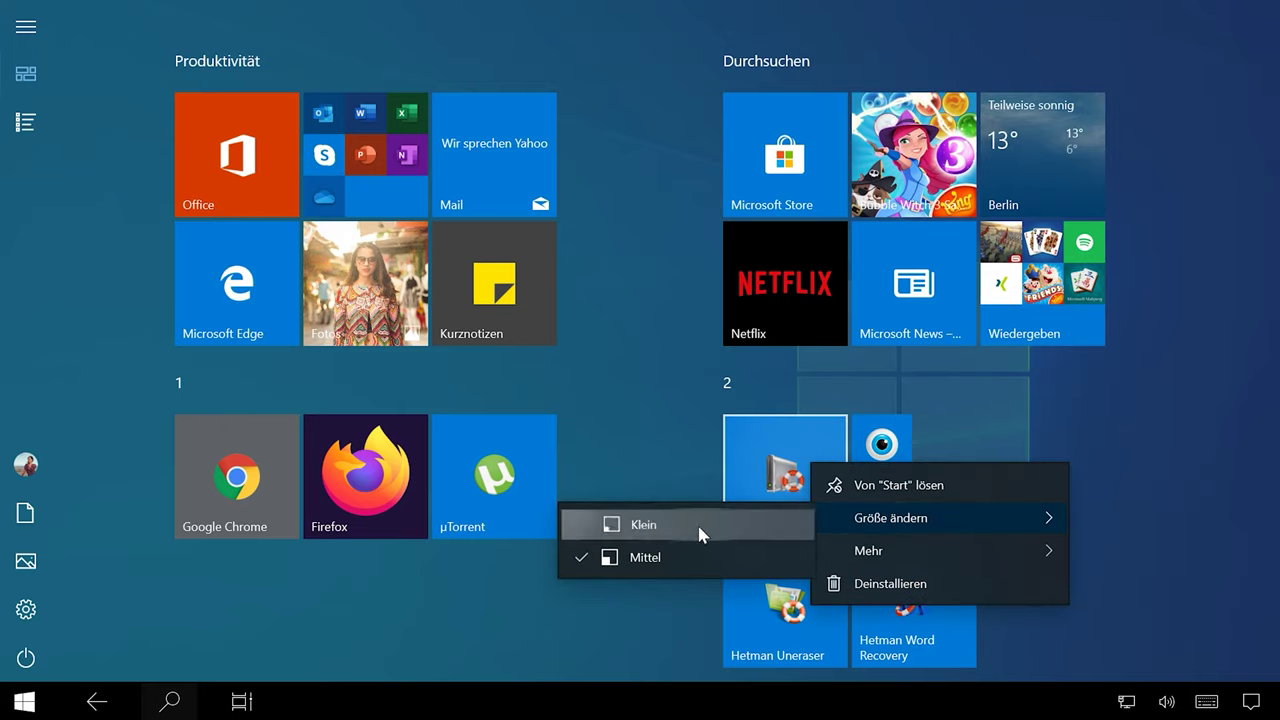
left_click(698, 524)
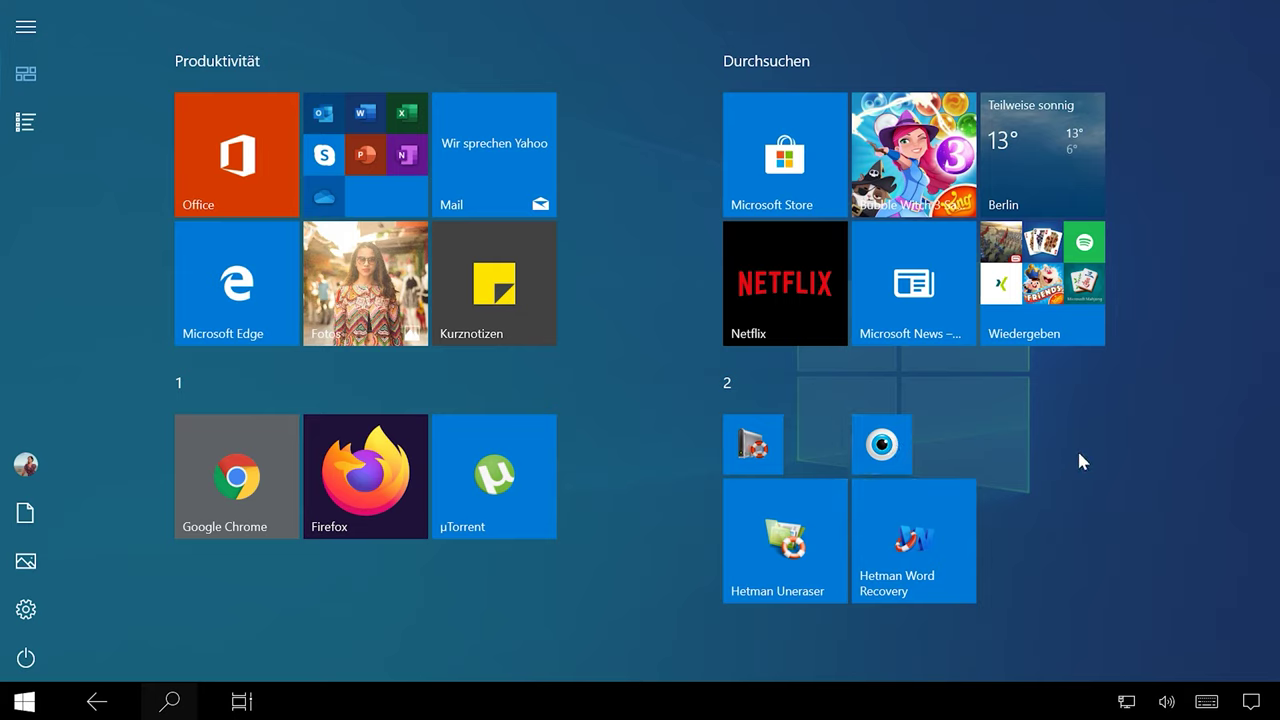
Step: Resize the Hetman Partition Recovery tile to Mittel and unpin the µTorrent tile from Start
right_click(742, 455)
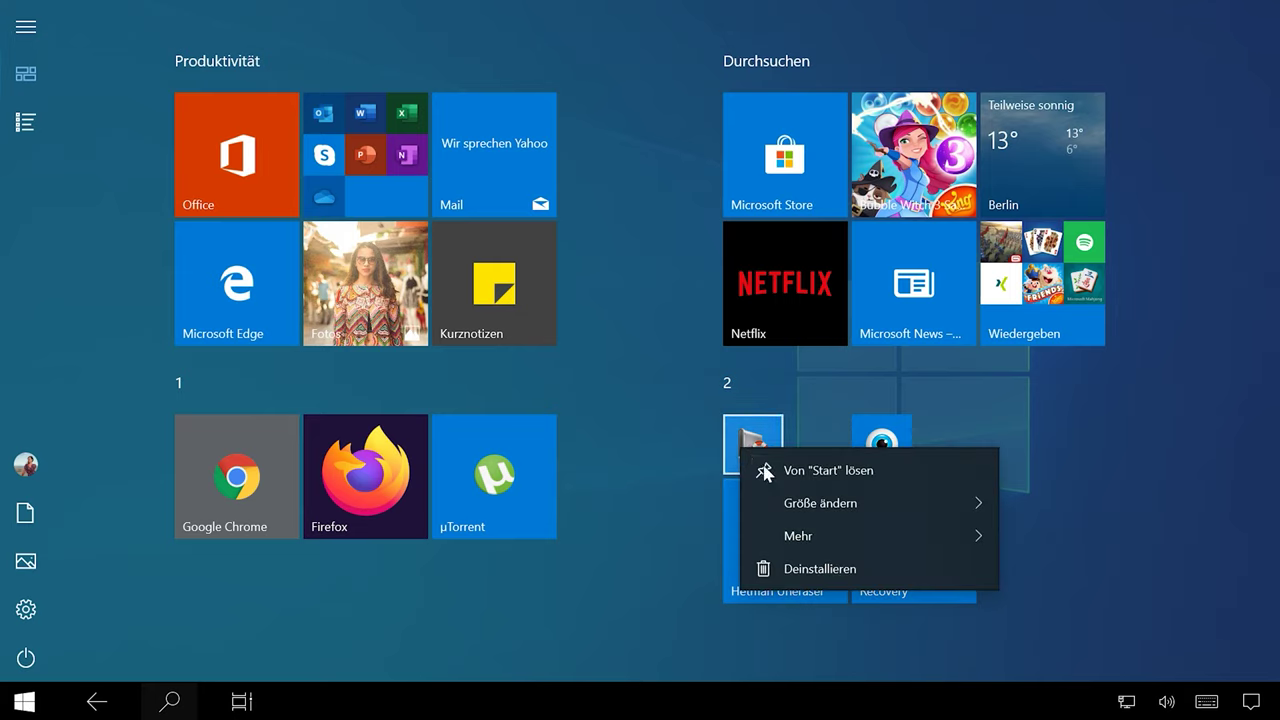
mouse_move(829, 503)
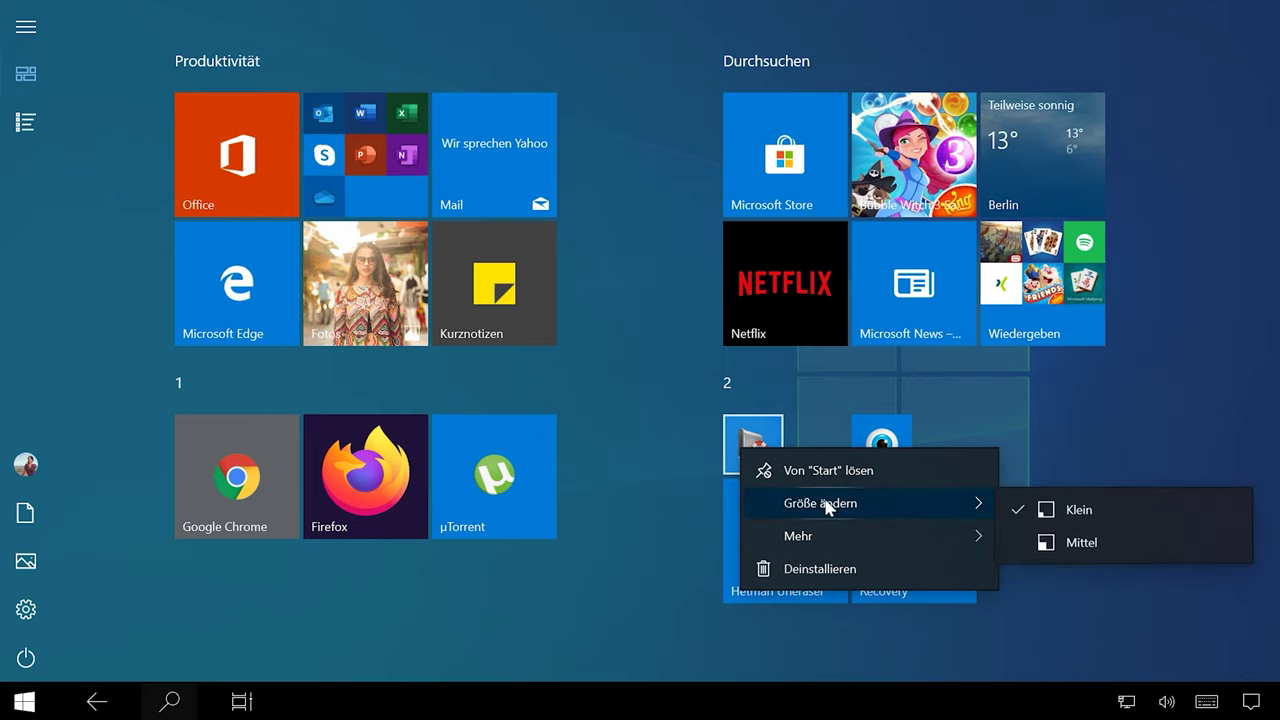
left_click(1074, 533)
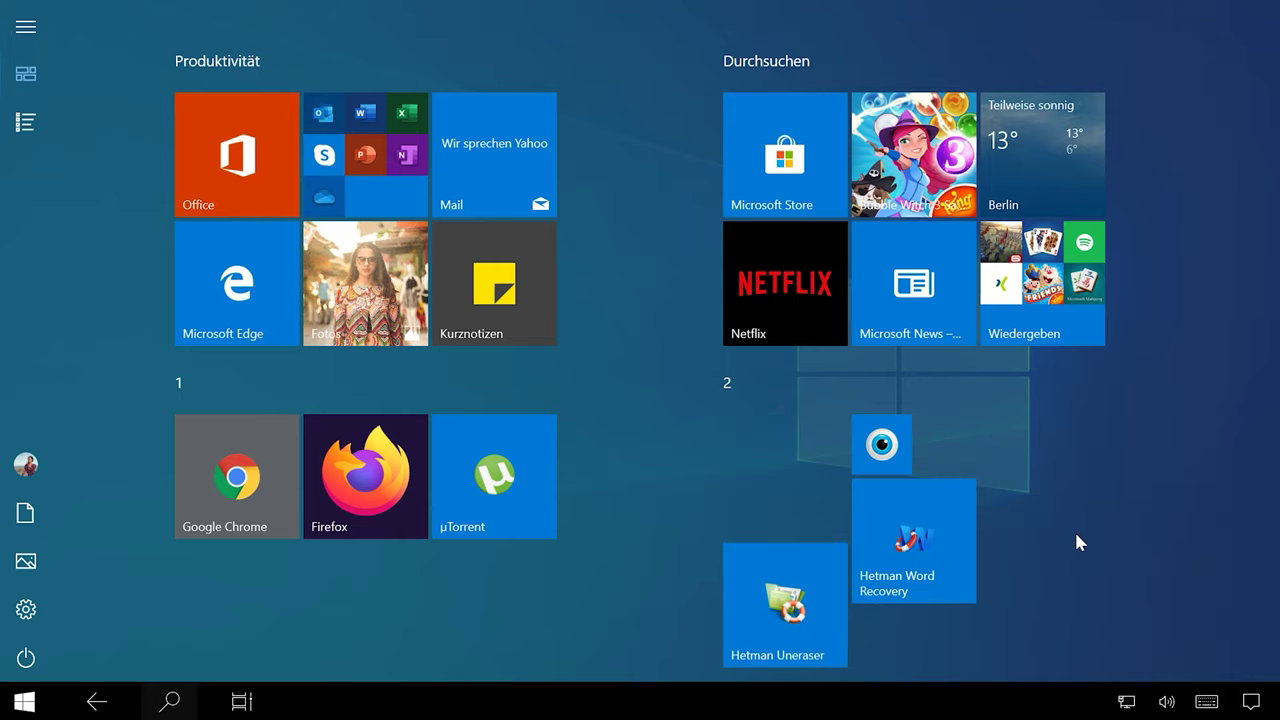
right_click(528, 472)
left_click(597, 495)
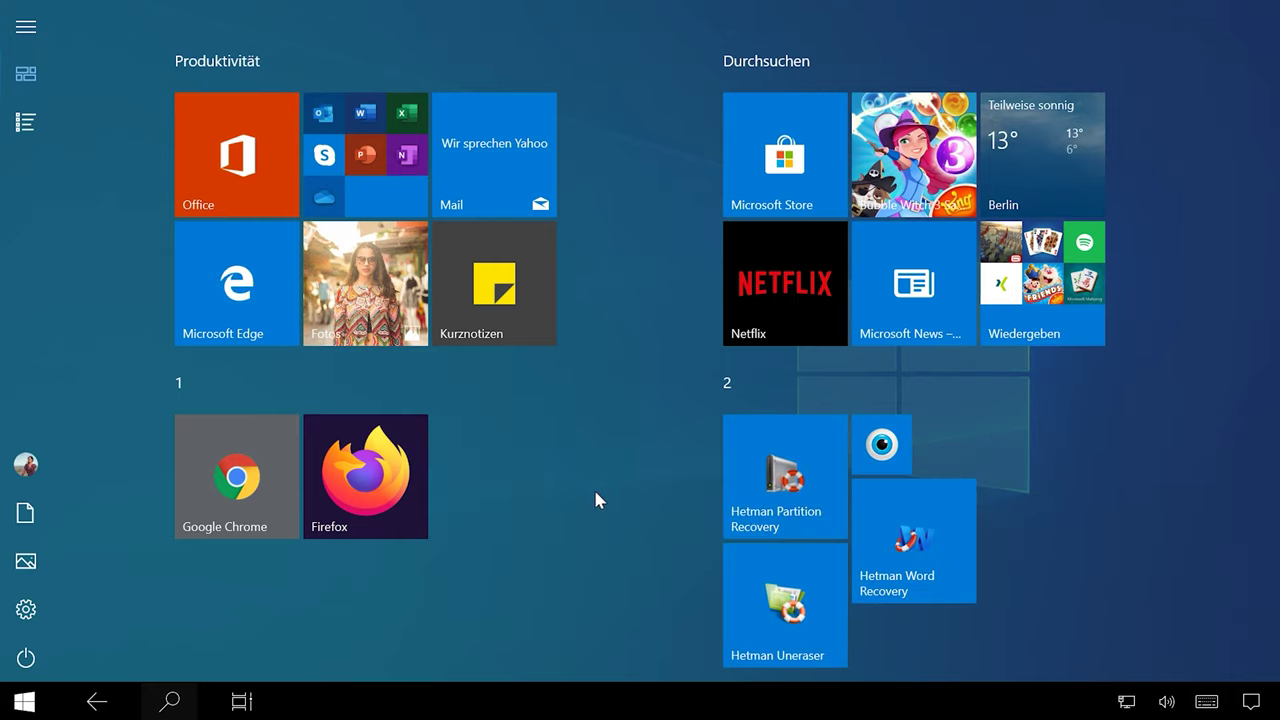
Step: Review the size and additional options available for the Hetman Partition Recovery tile, then dismiss them
right_click(800, 470)
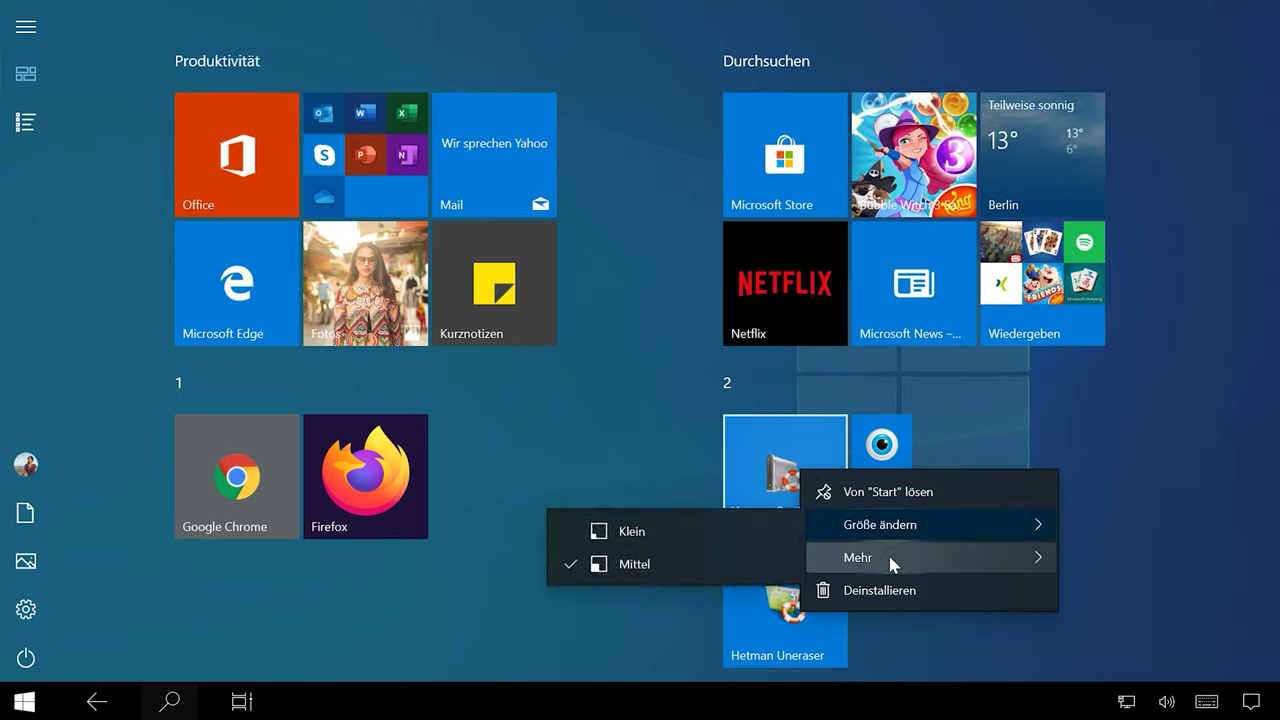
mouse_move(888, 556)
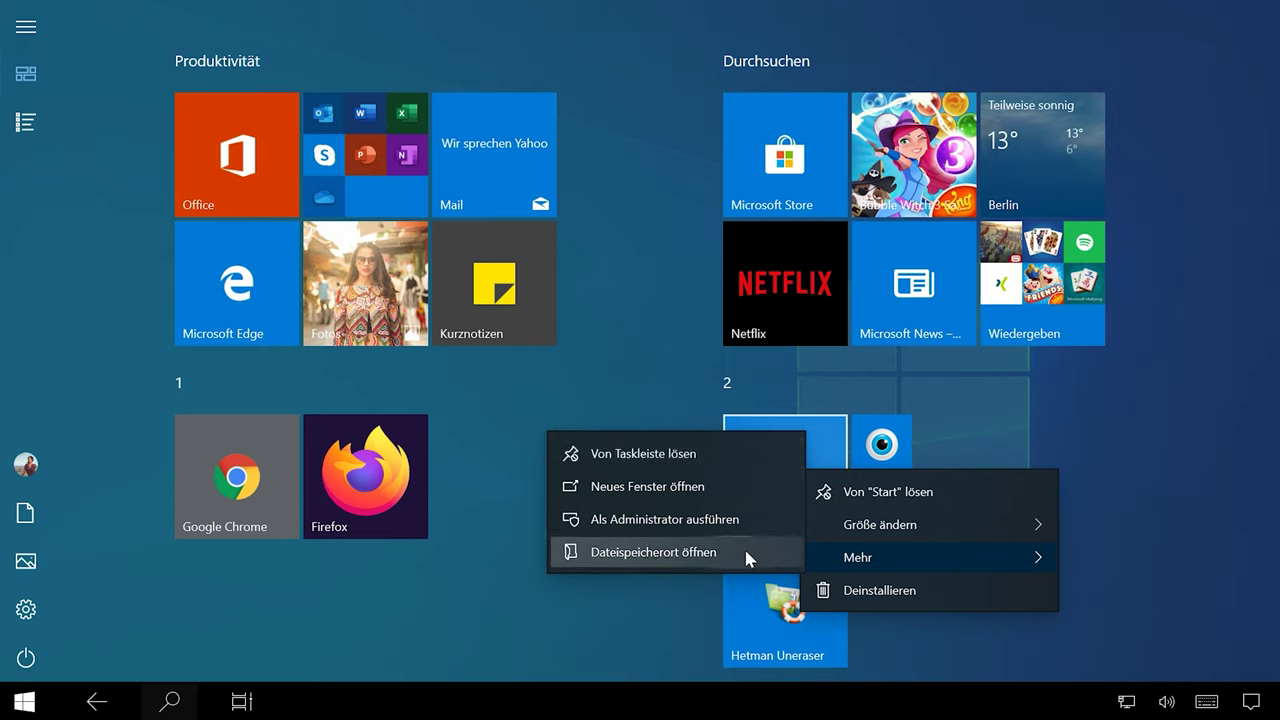
left_click(466, 420)
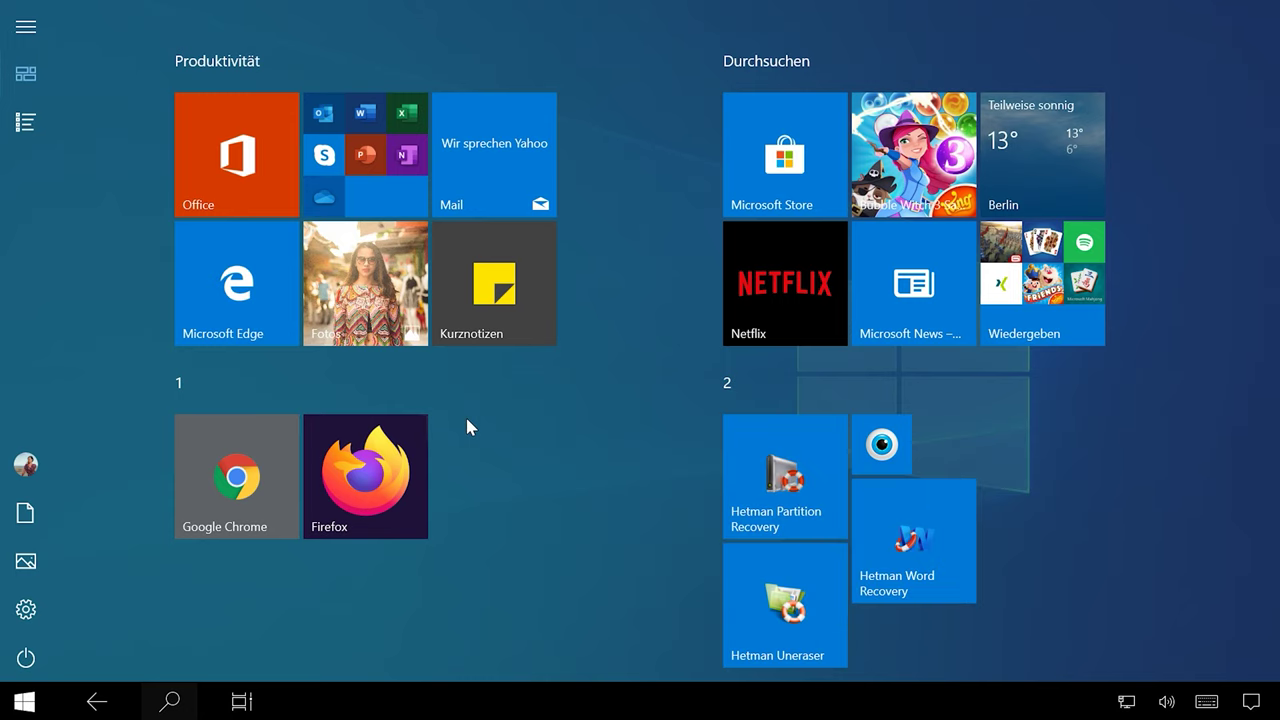
Step: Switch to Fotos through task view and snap it to the left half of the screen, with Einstellungen filling the other half
left_click(241, 702)
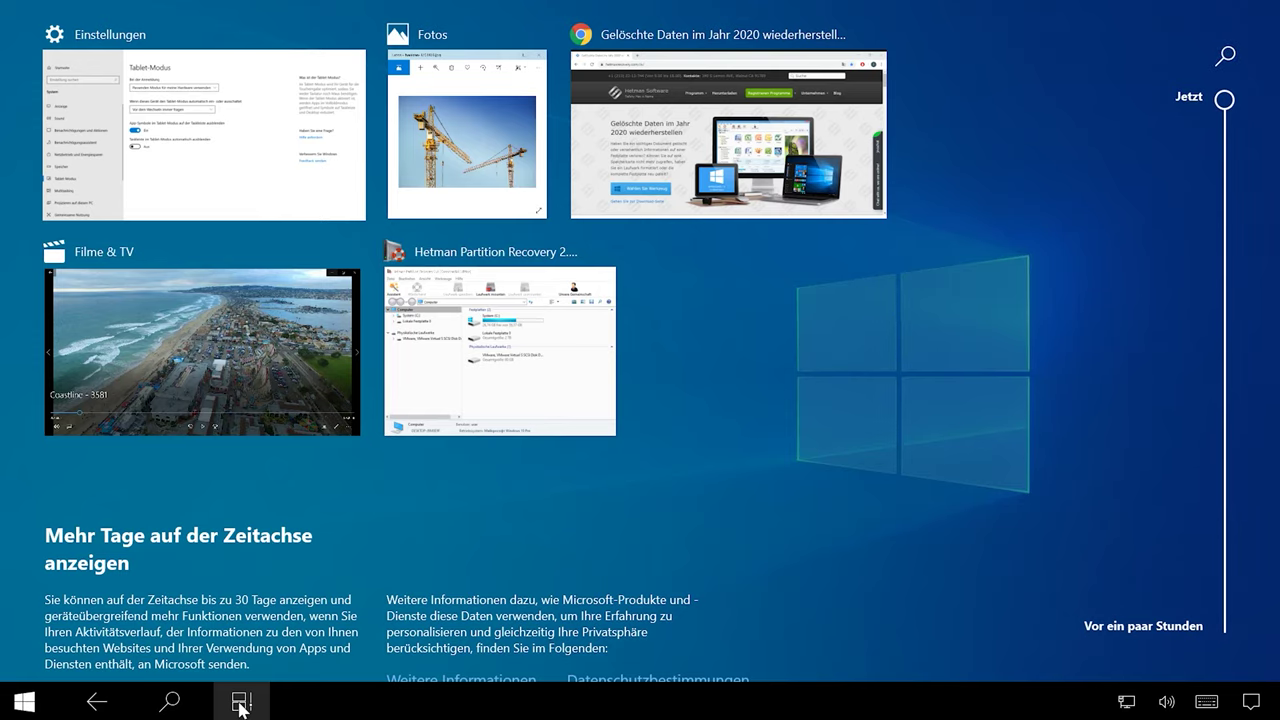
left_click(447, 165)
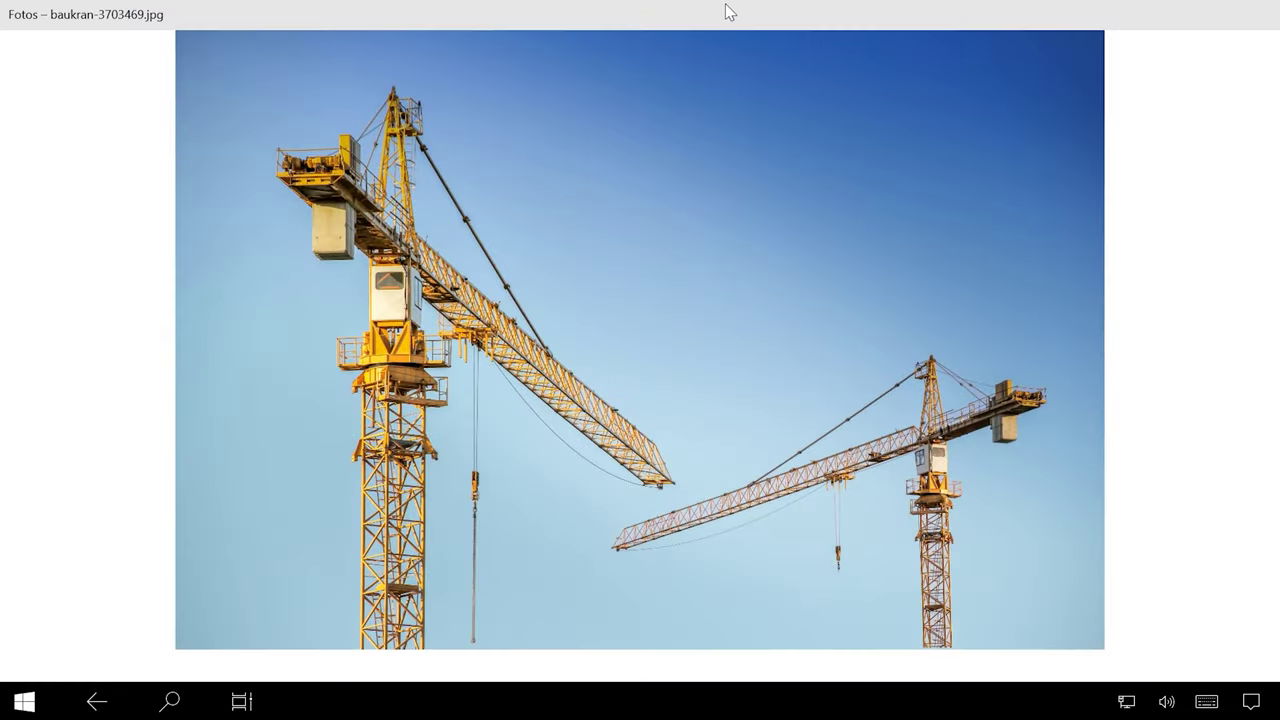
left_click_drag(731, 13, 2, 414)
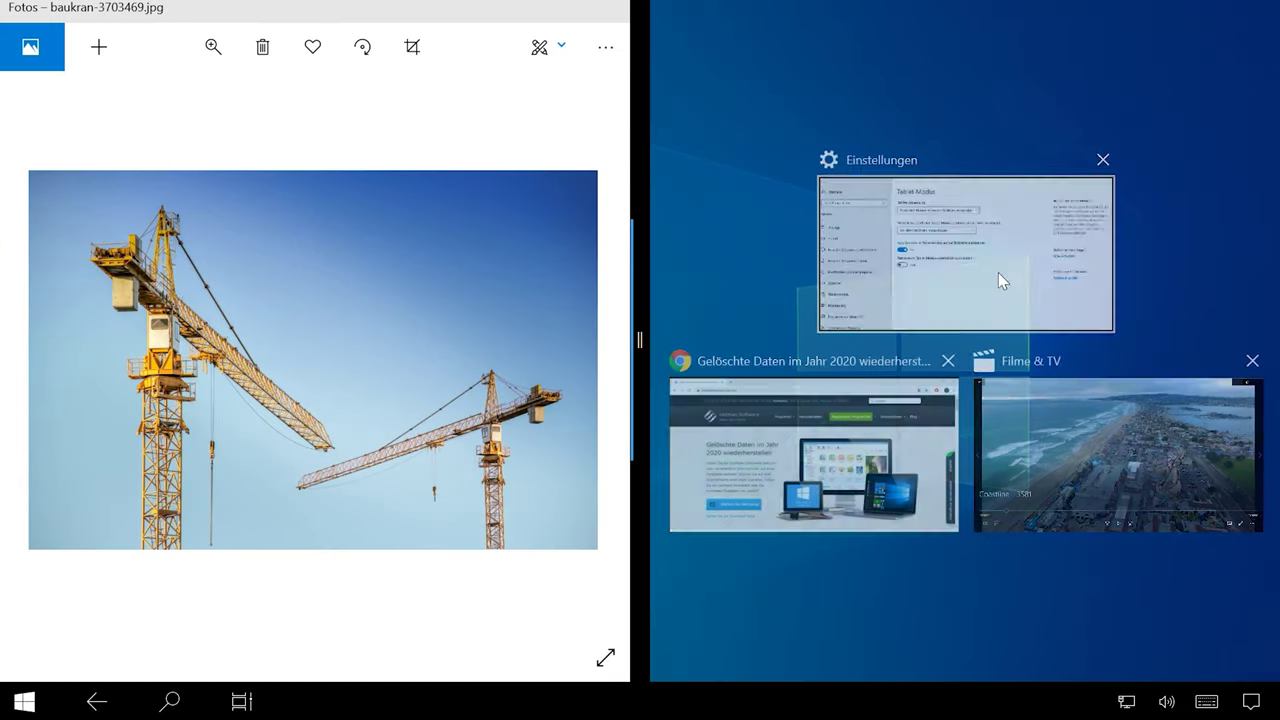
left_click(1003, 282)
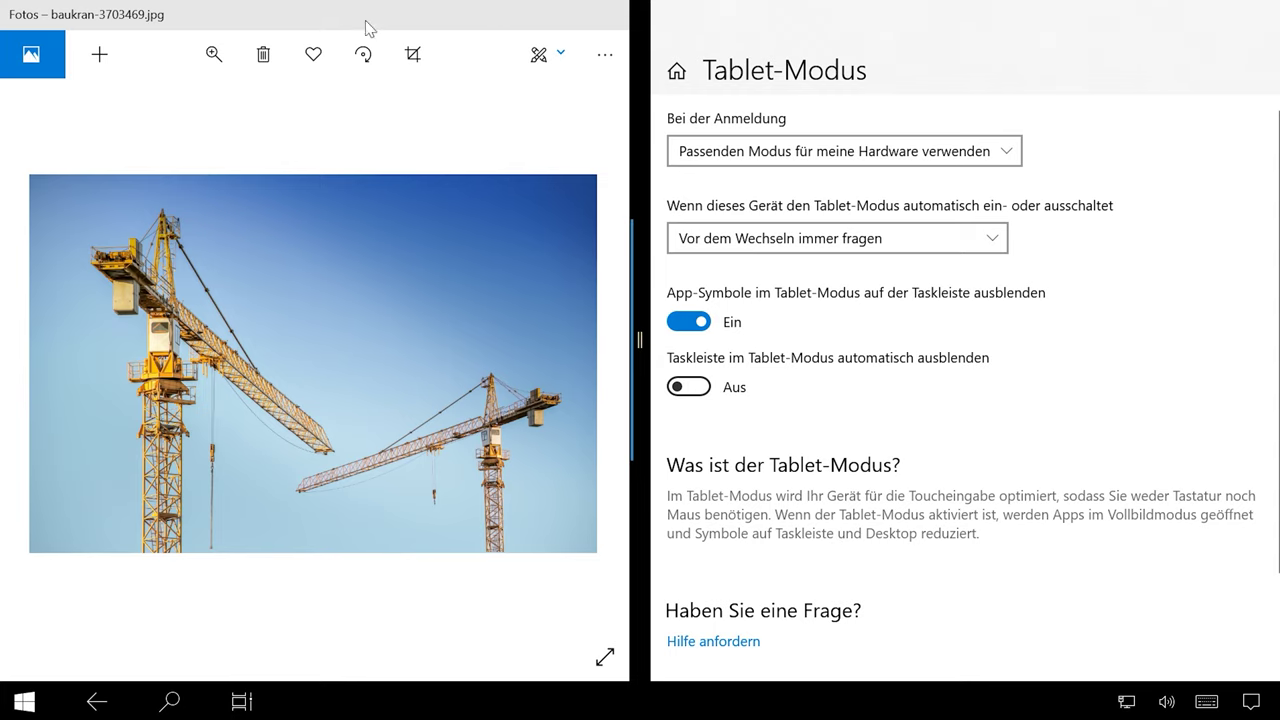
Step: Close Fotos and put Filme & TV in its place beside Einstellungen in the split view, and return to the Start screen
left_click_drag(330, 35, 470, 685)
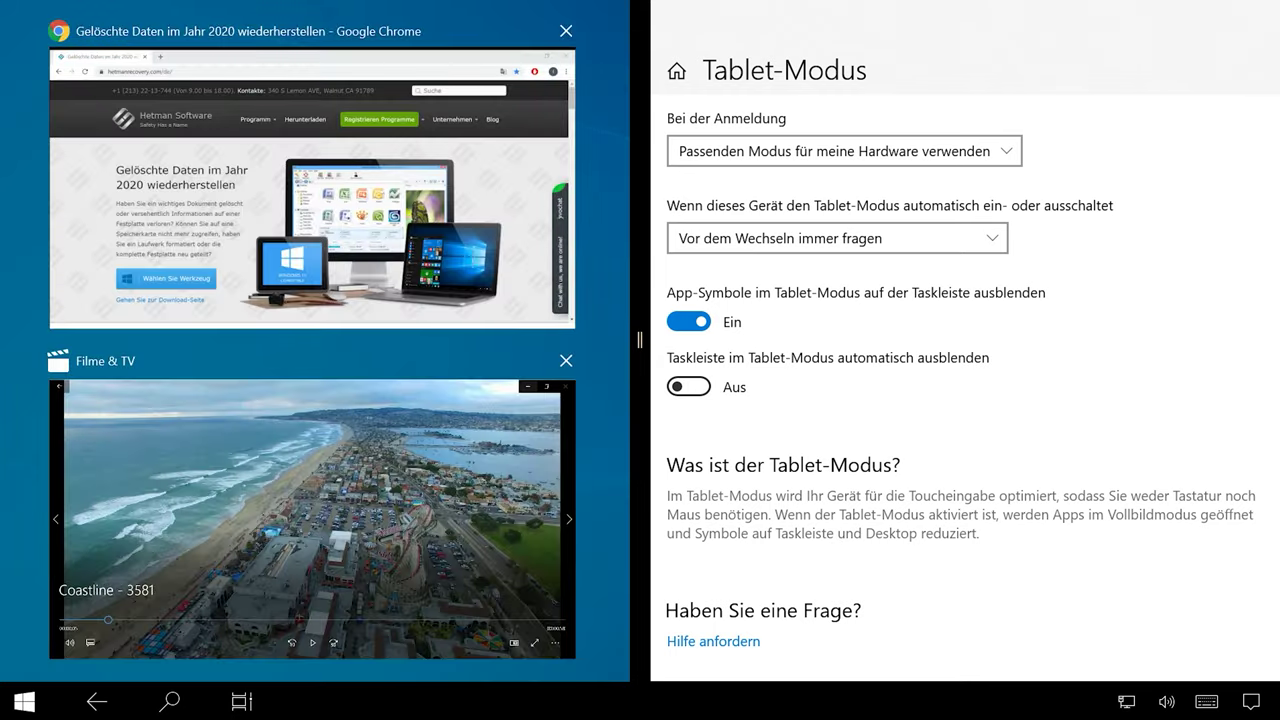
left_click(447, 498)
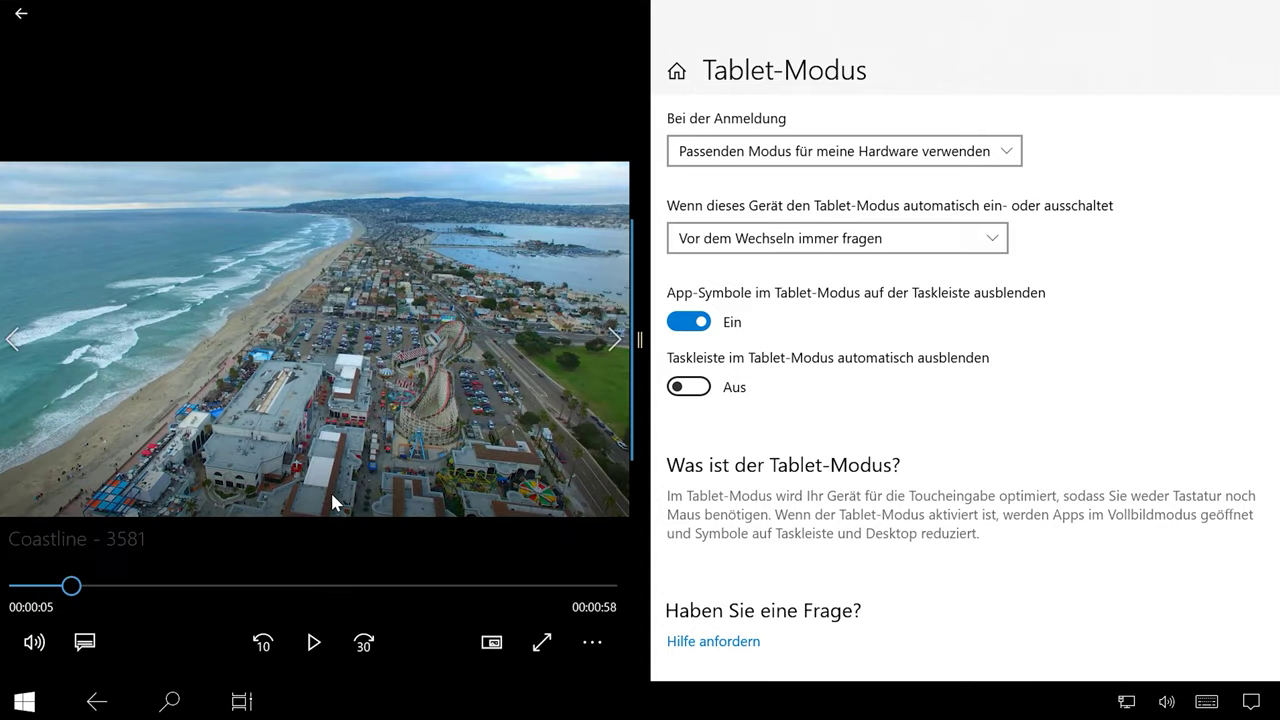
left_click(38, 706)
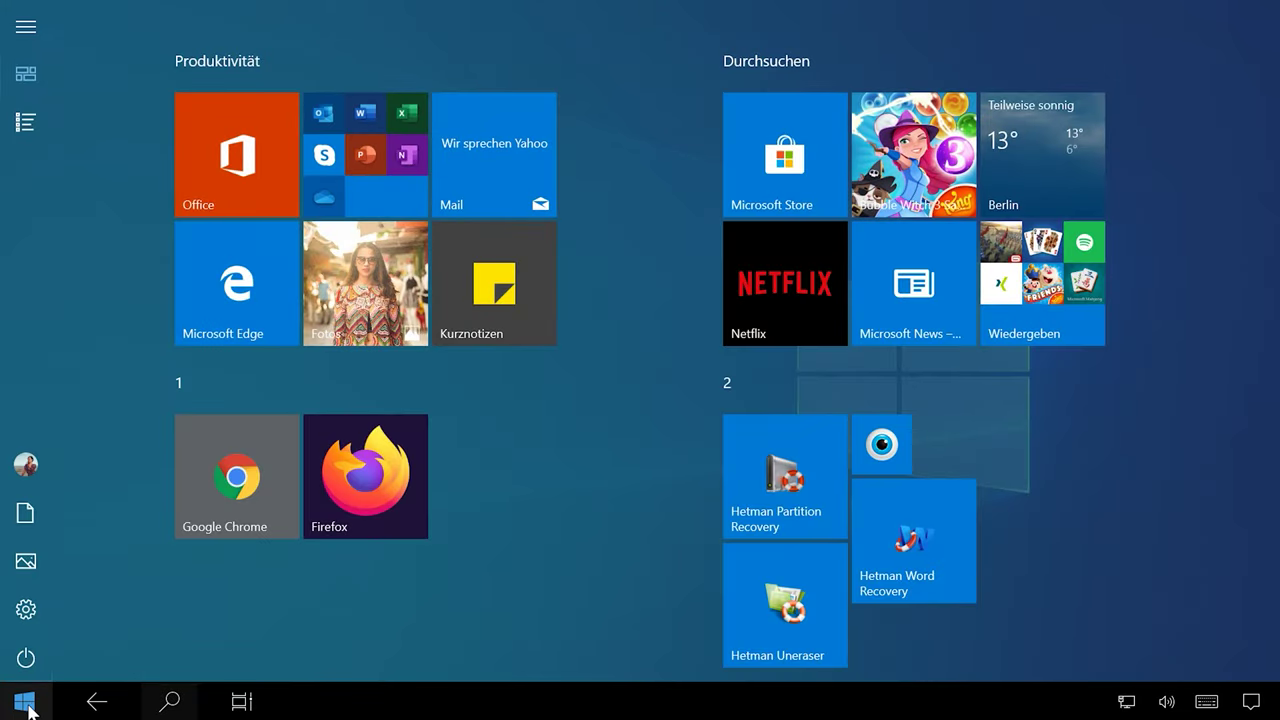